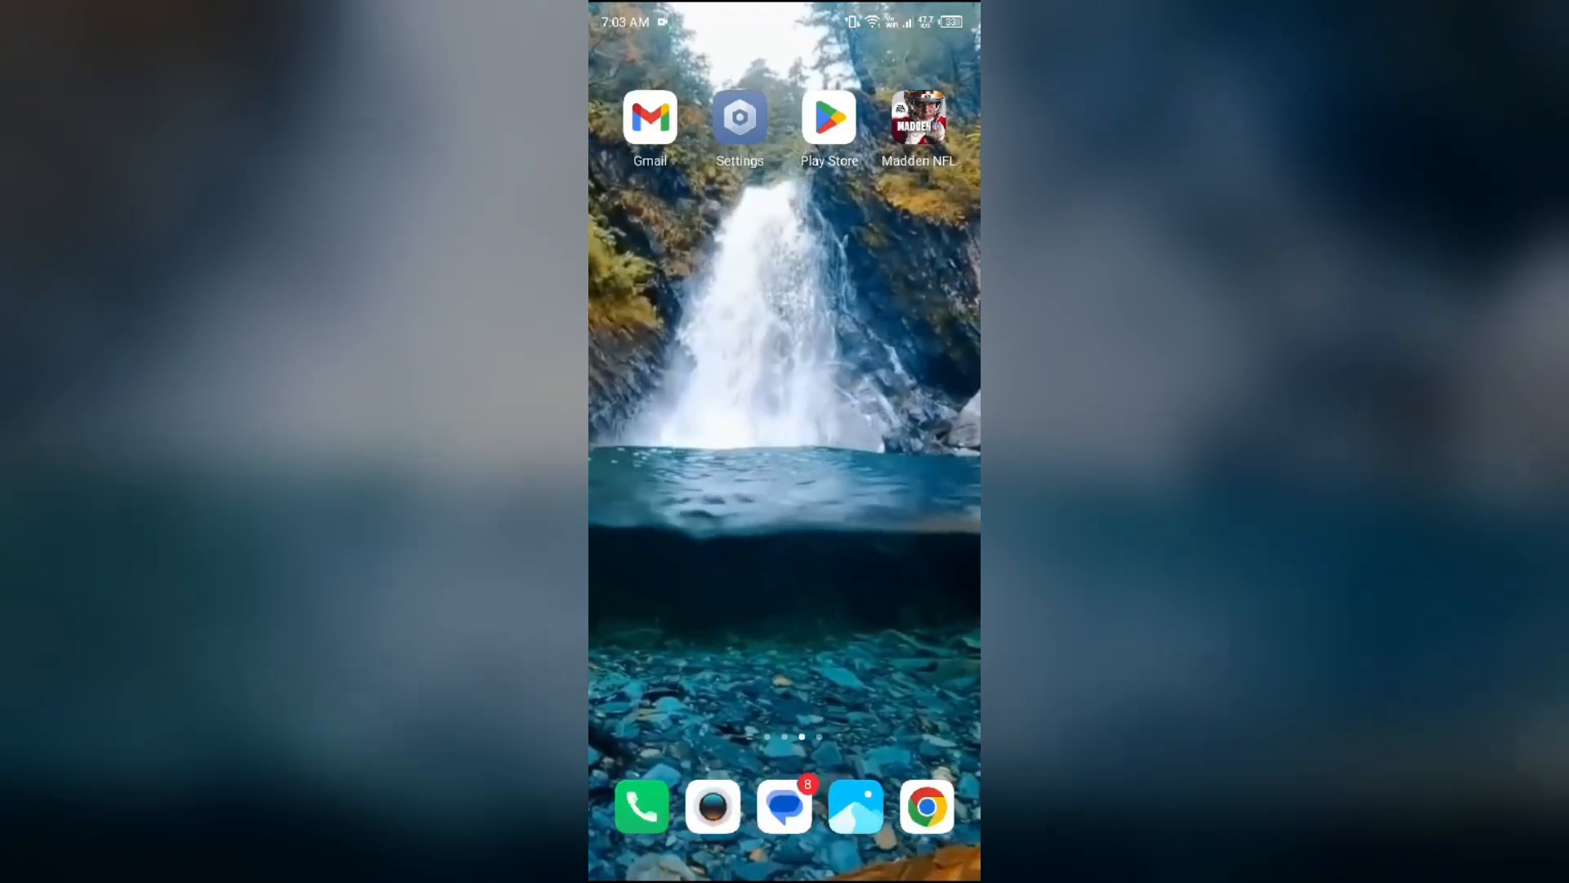
- Reach Madden NFL's app info via App Management's app list and request a force stop
click(739, 119)
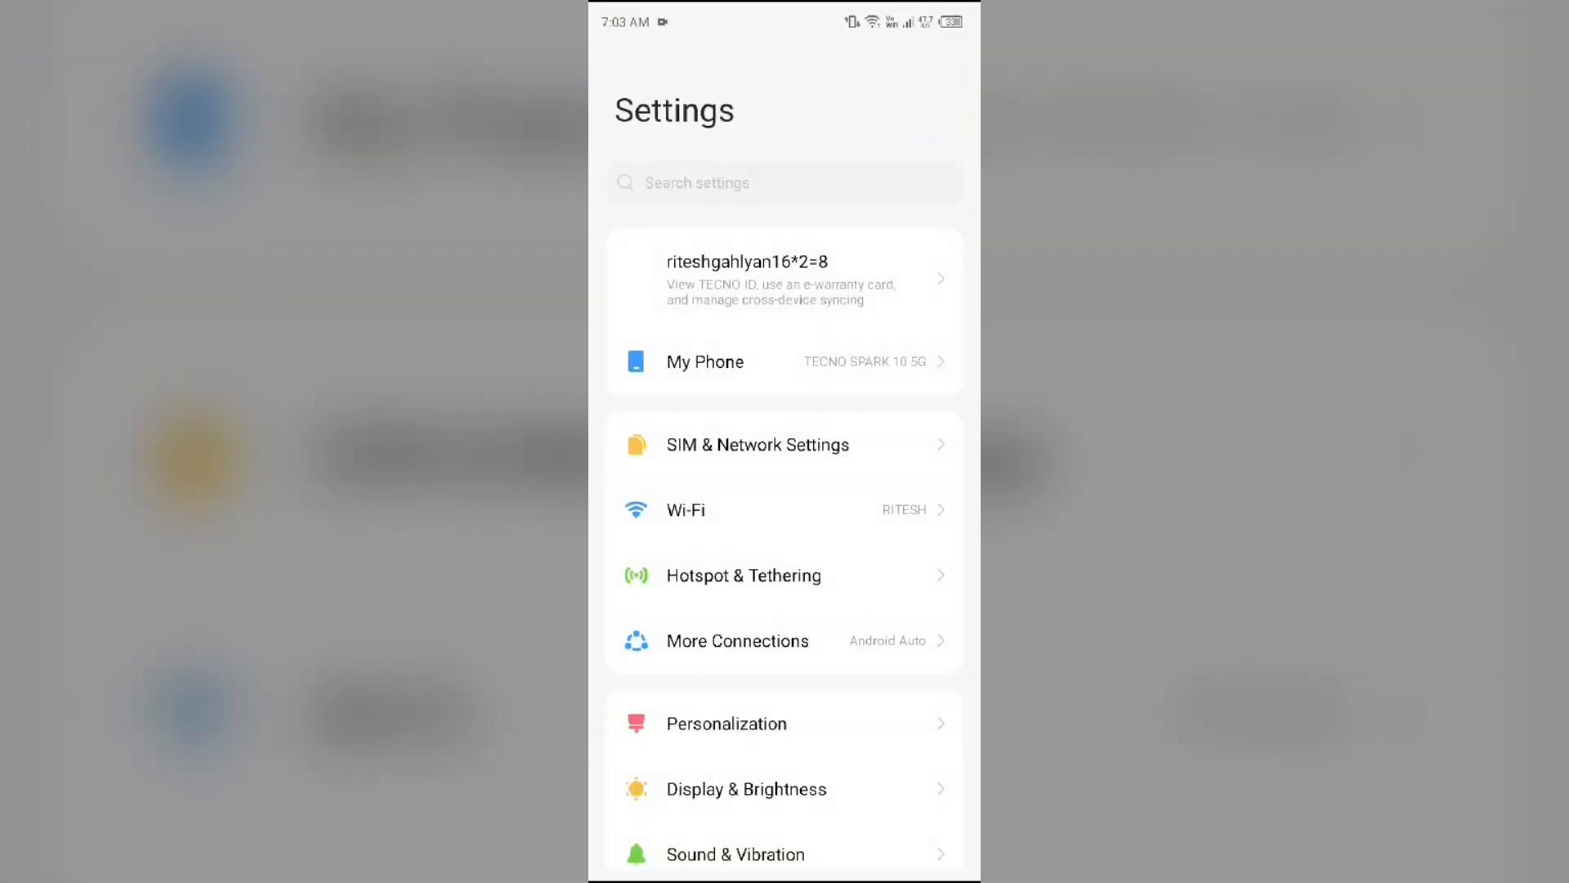
scroll(785, 490, down, 8)
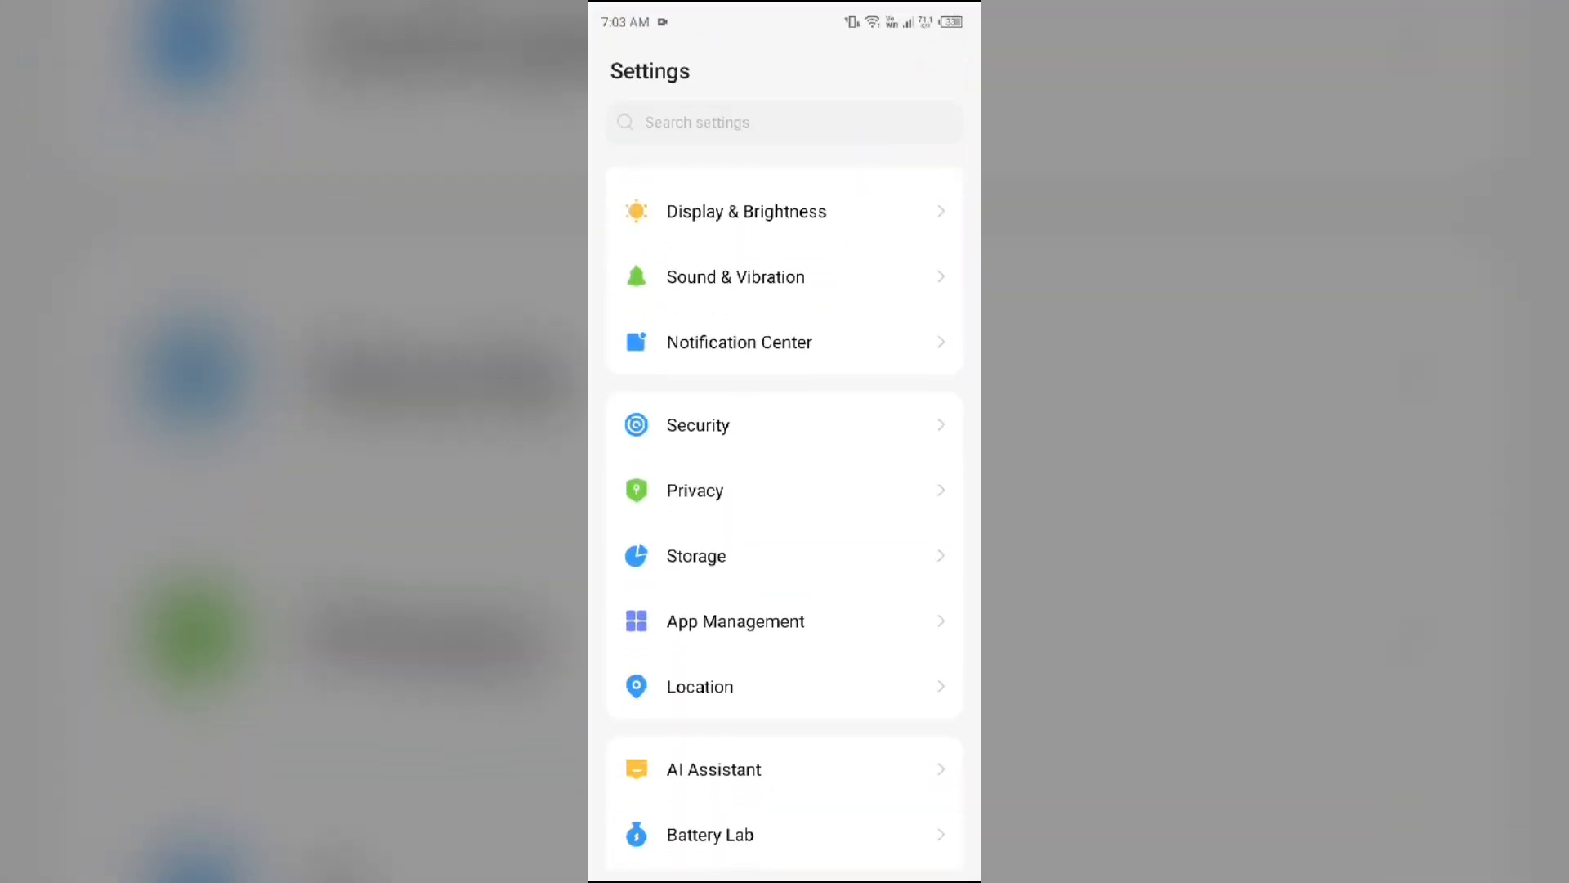
click(736, 620)
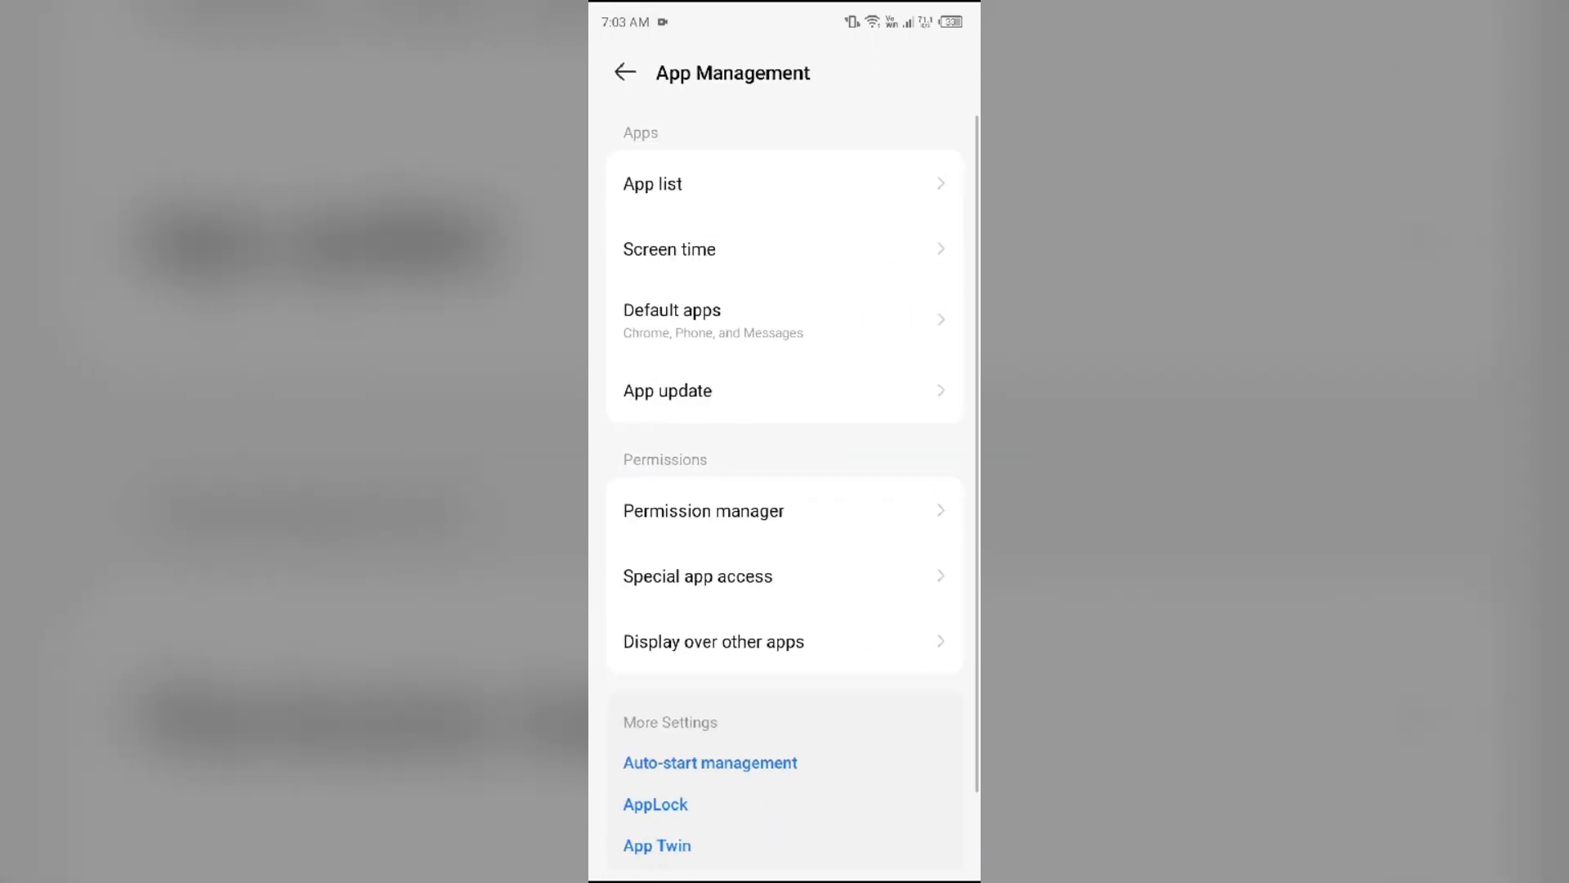
click(662, 171)
scroll(785, 552, down, 3)
scroll(785, 552, down, 10)
scroll(785, 552, down, 5)
scroll(785, 552, down, 8)
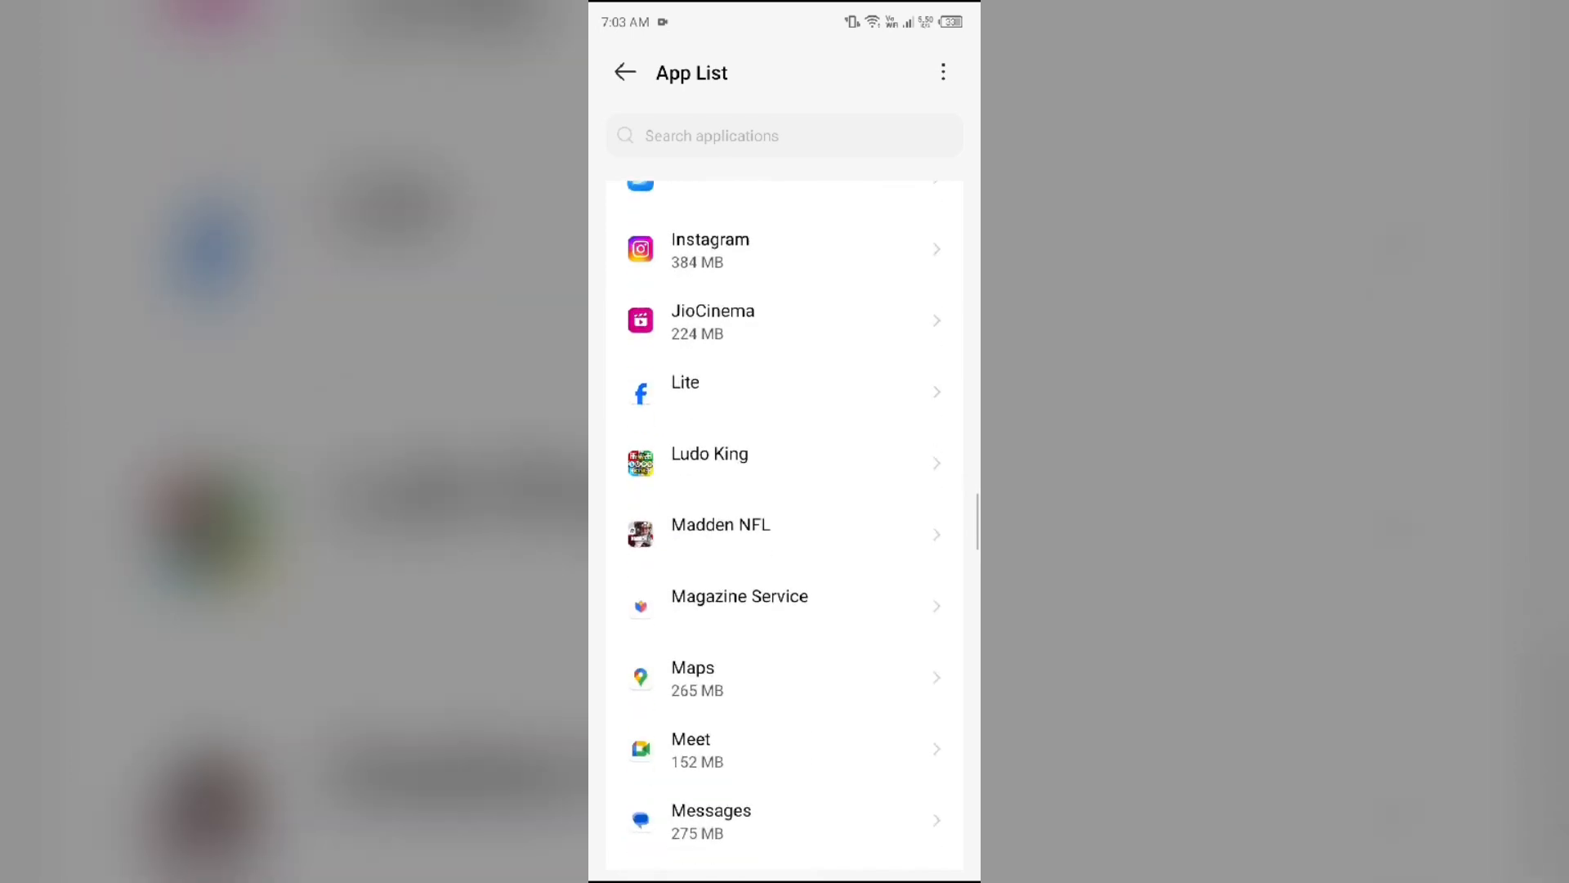
scroll(785, 552, down, 3)
click(808, 294)
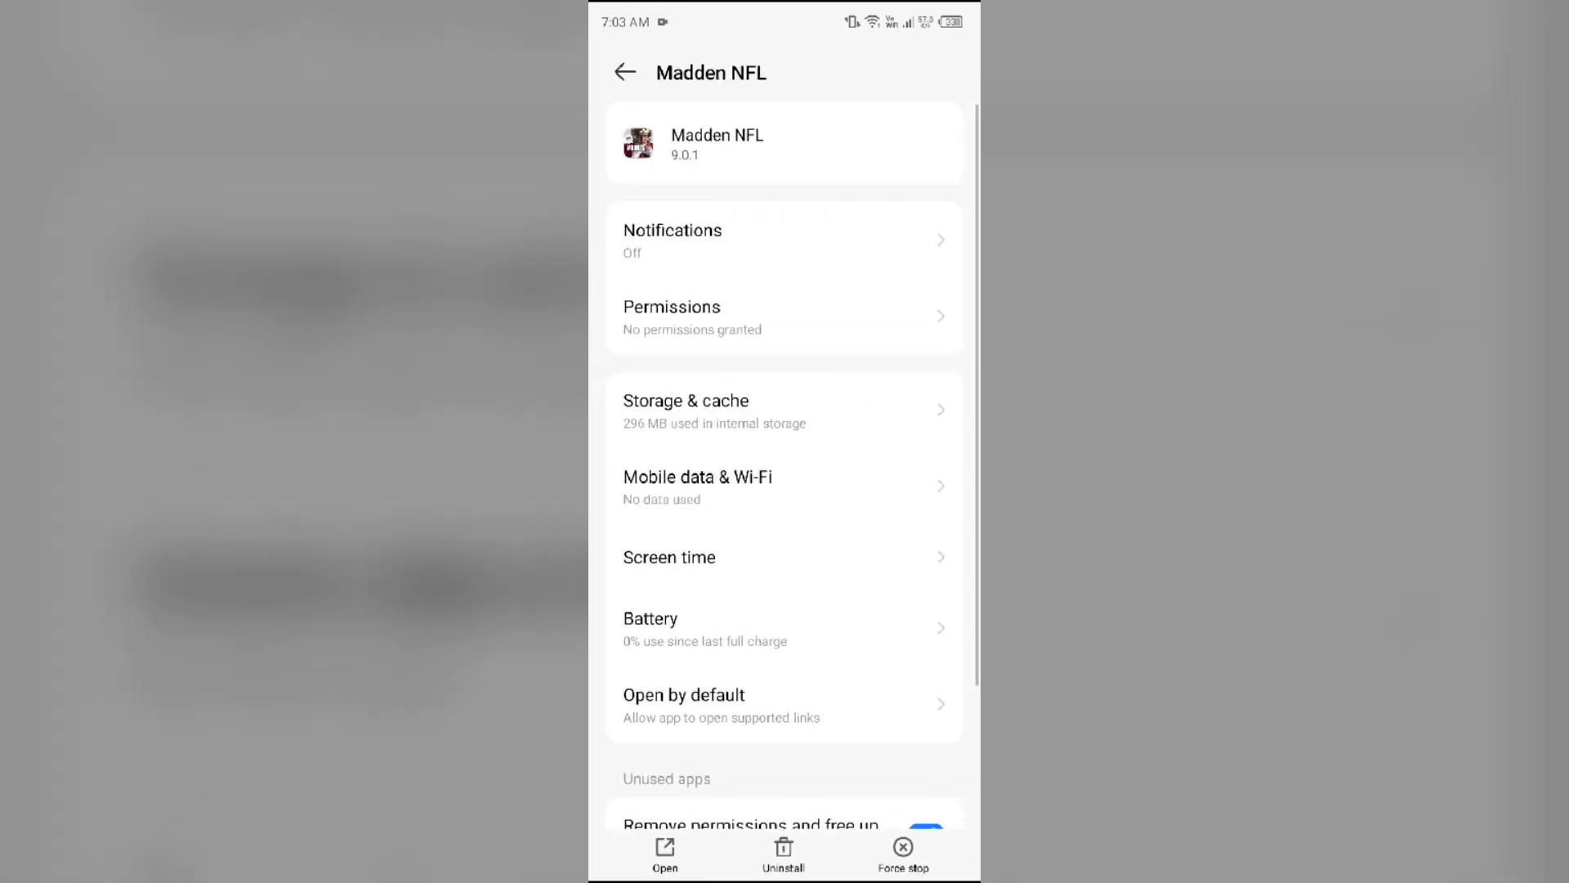
click(904, 854)
- Confirm the force stop, then view Madden NFL's storage and cache usage
click(785, 794)
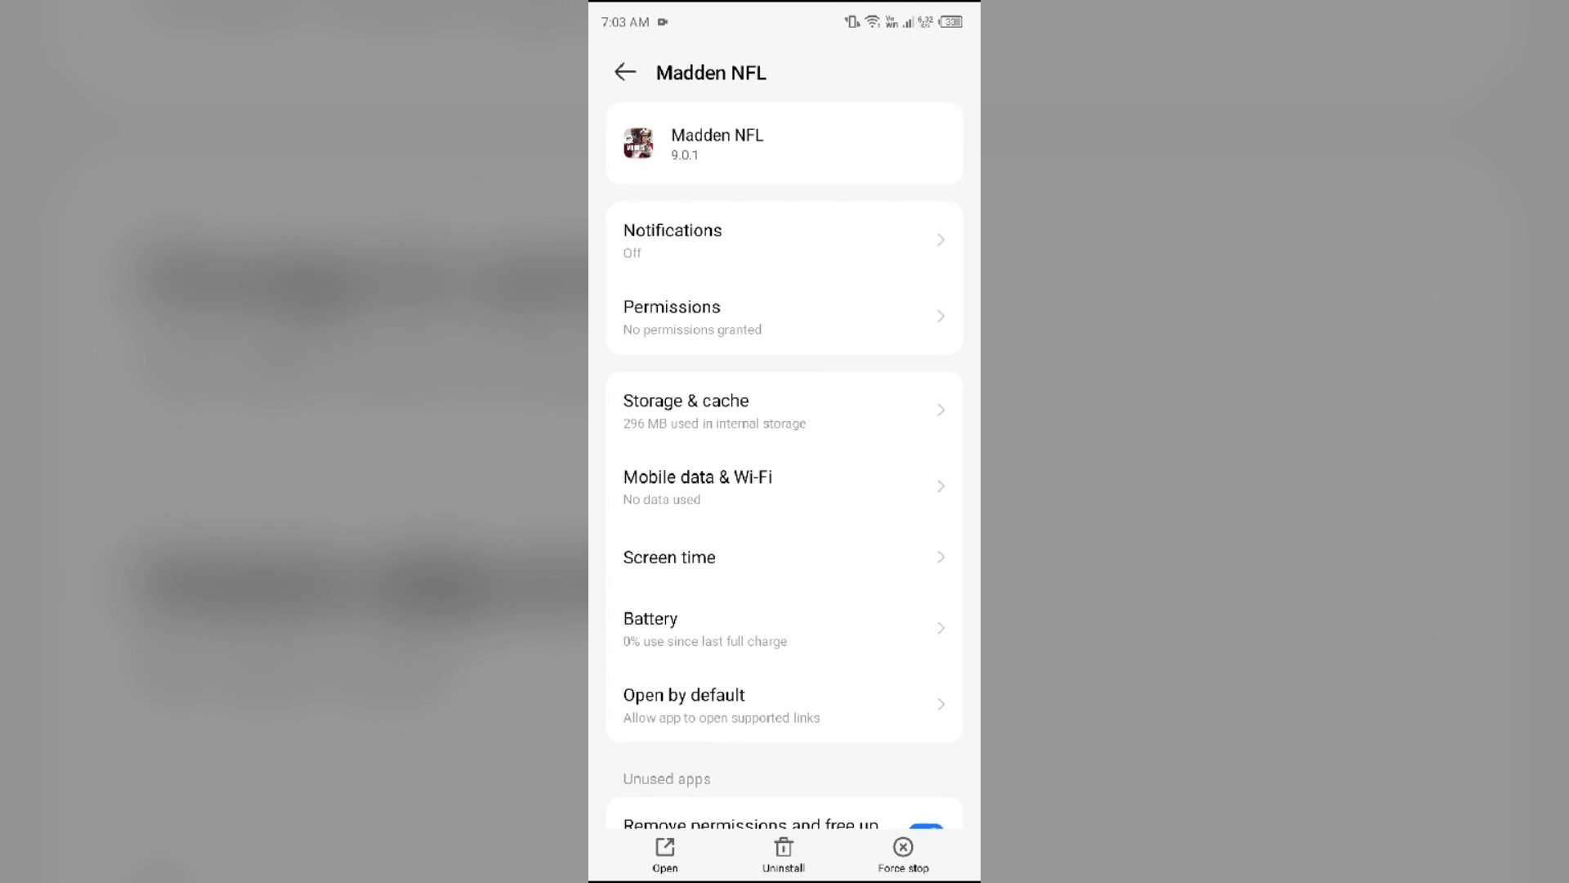
click(785, 401)
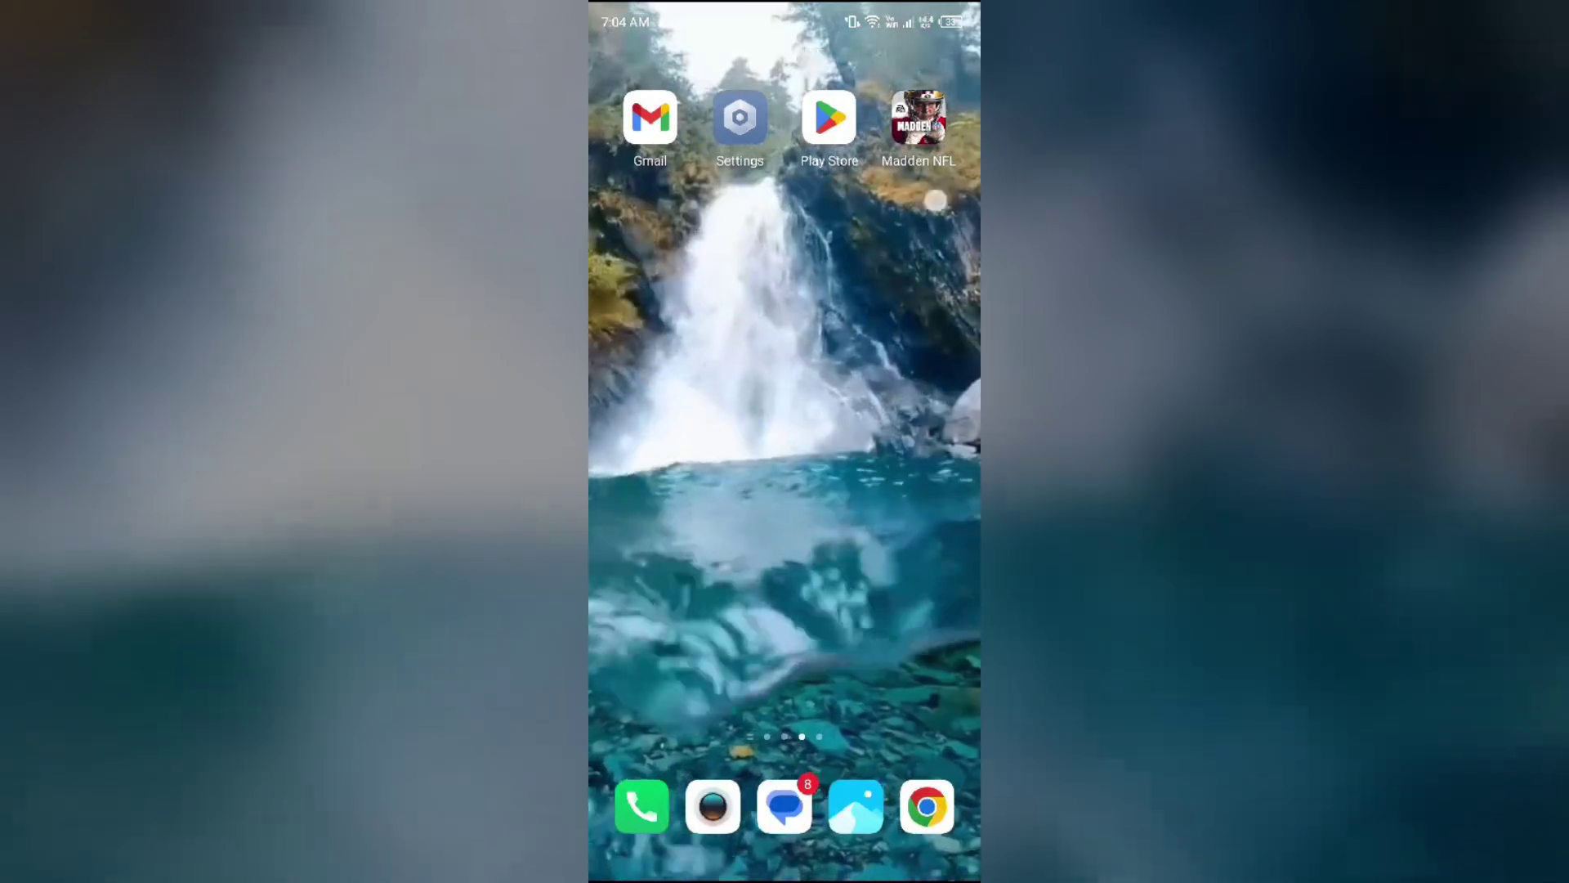
- Cycle Vi India mobile data, Wi-Fi and Airplane Mode off and on, then leave quick settings
drag(882, 13, 883, 491)
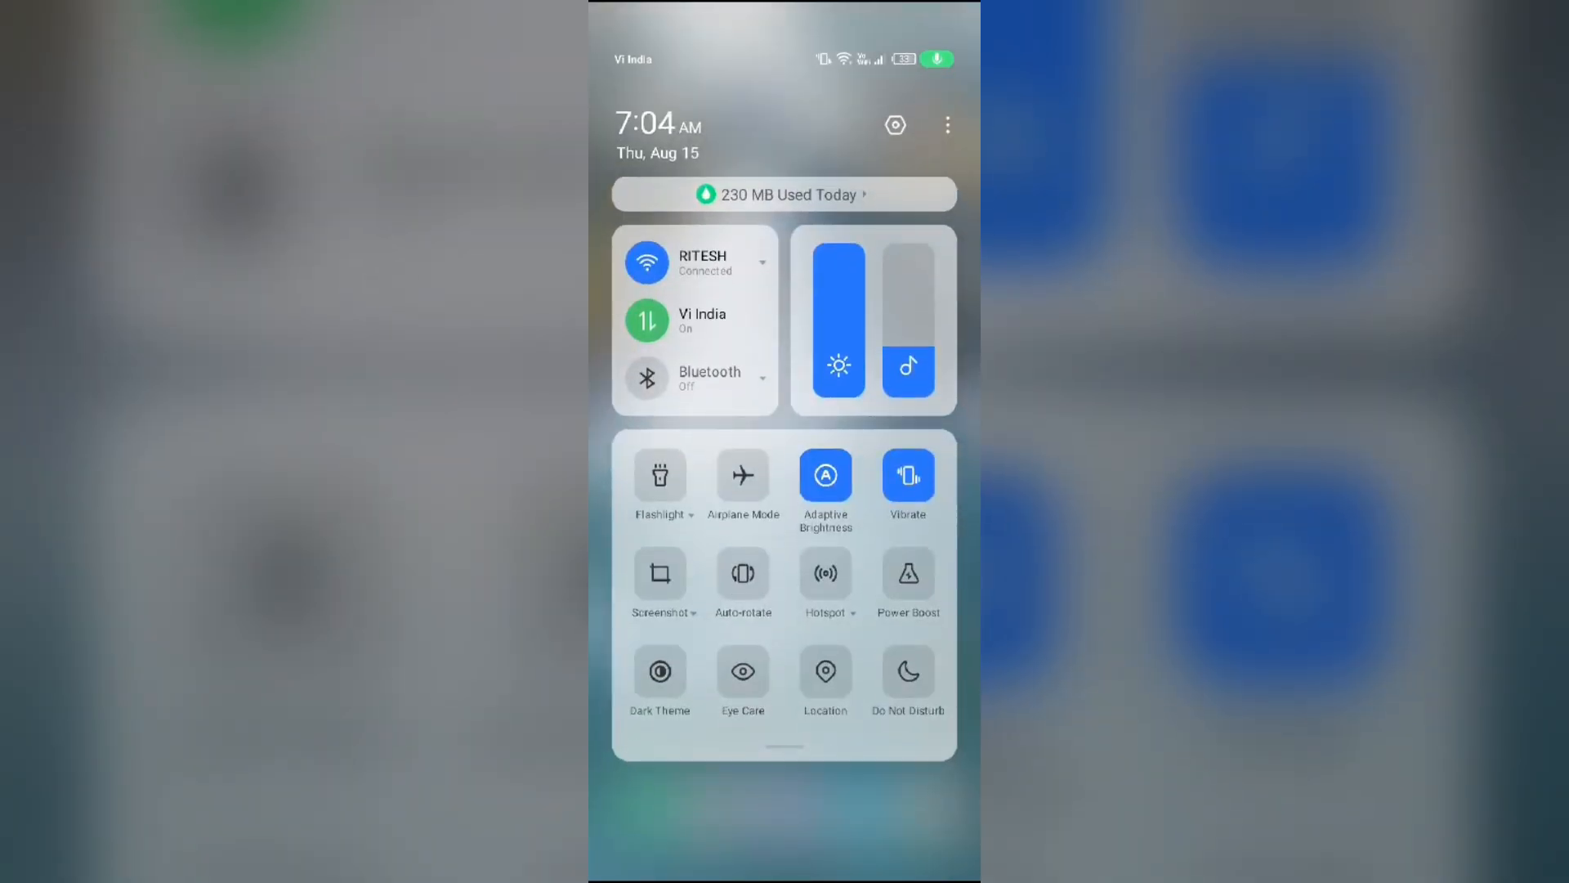
click(646, 319)
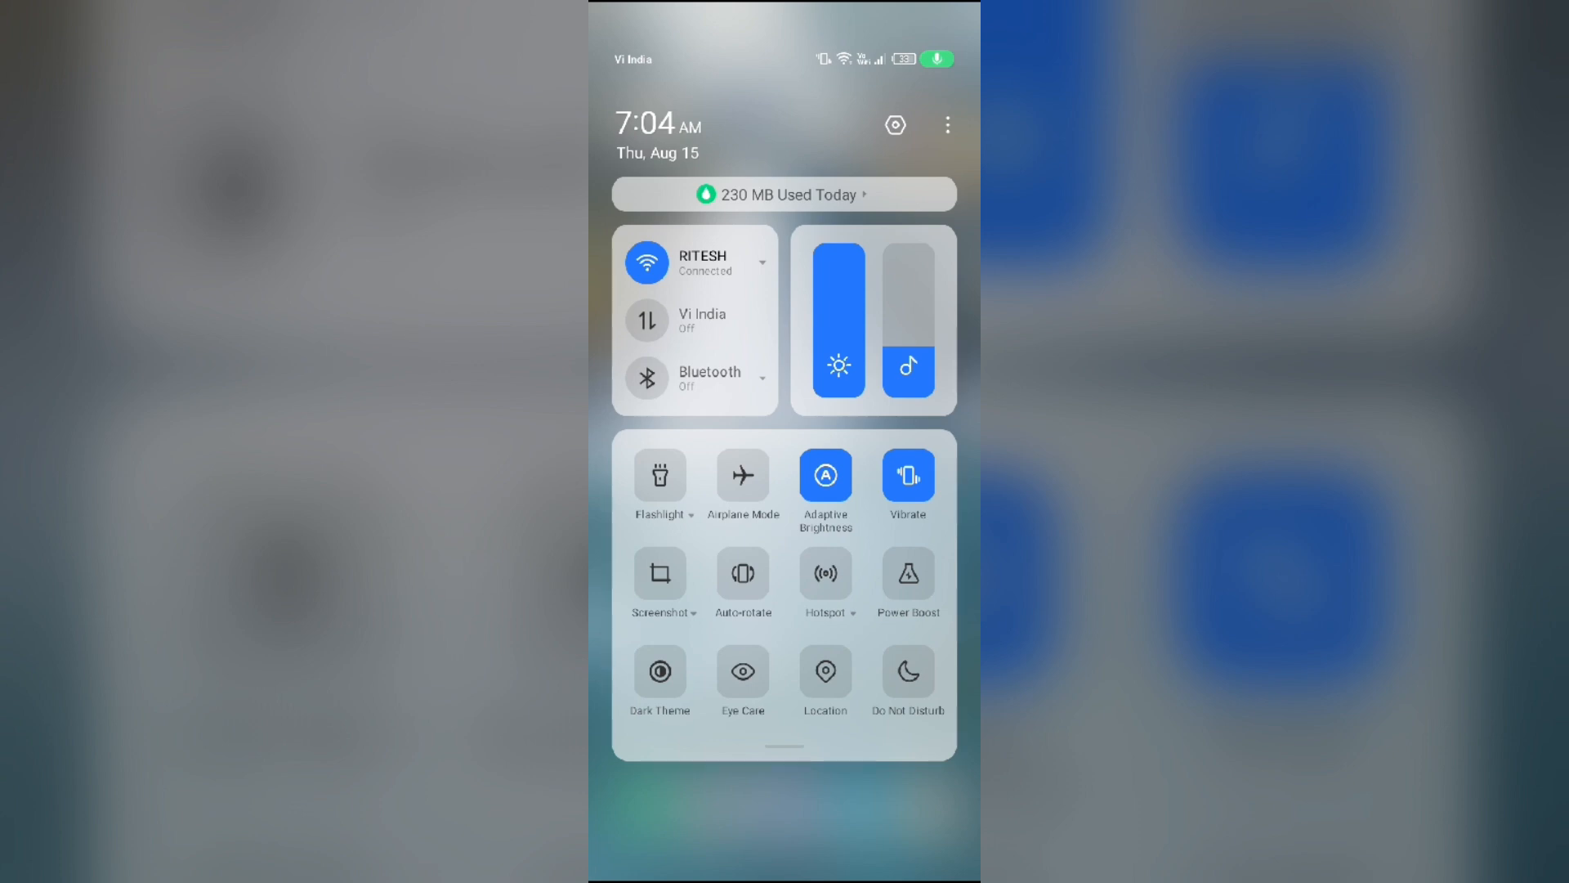
click(646, 320)
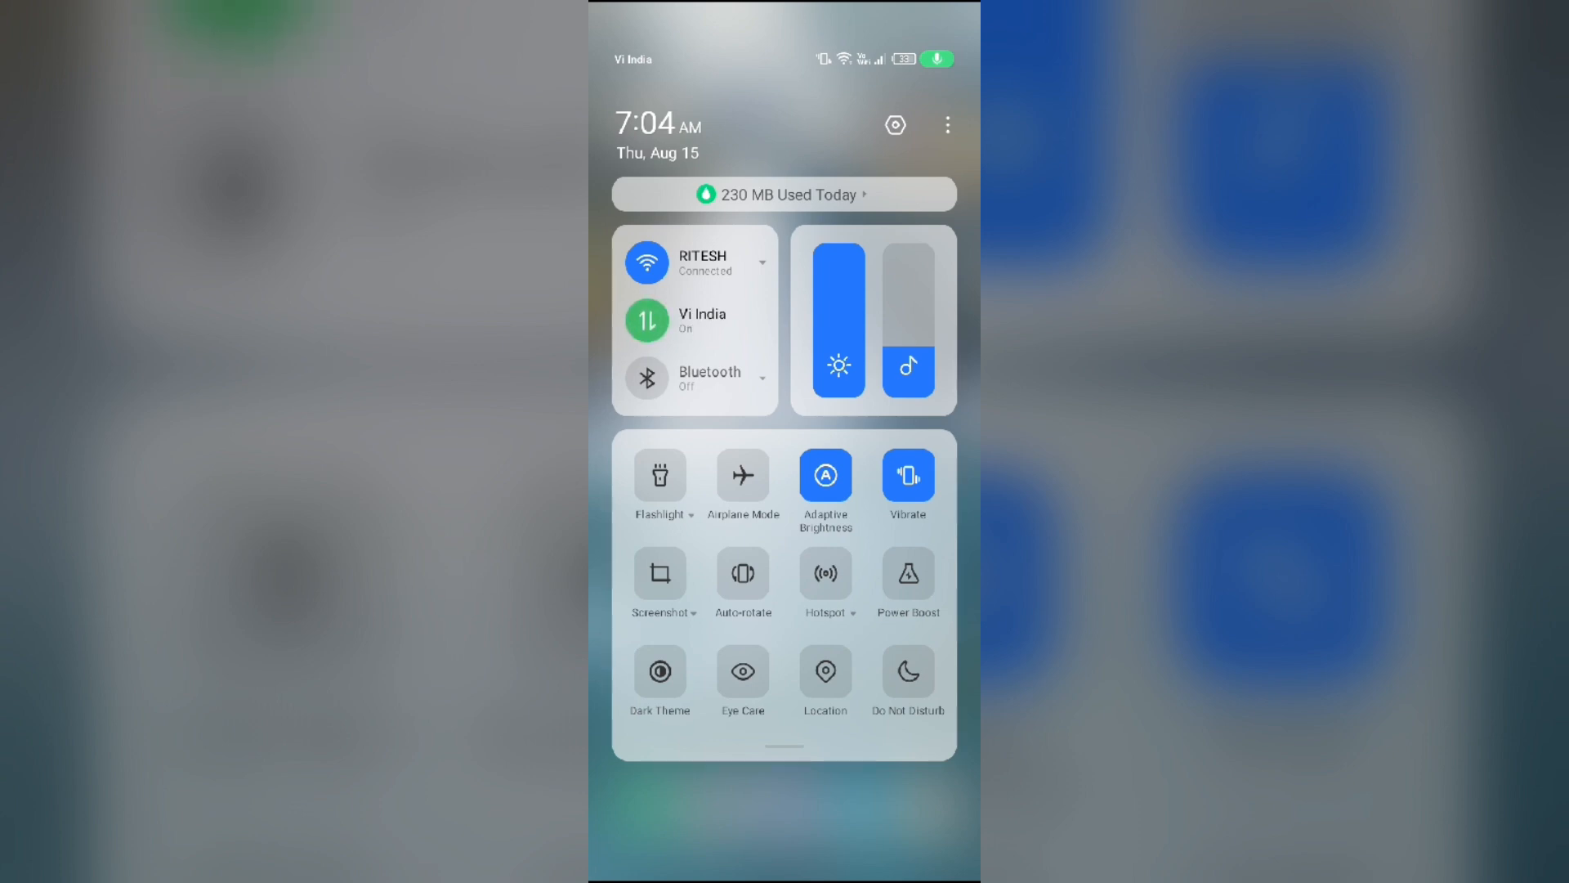
click(646, 260)
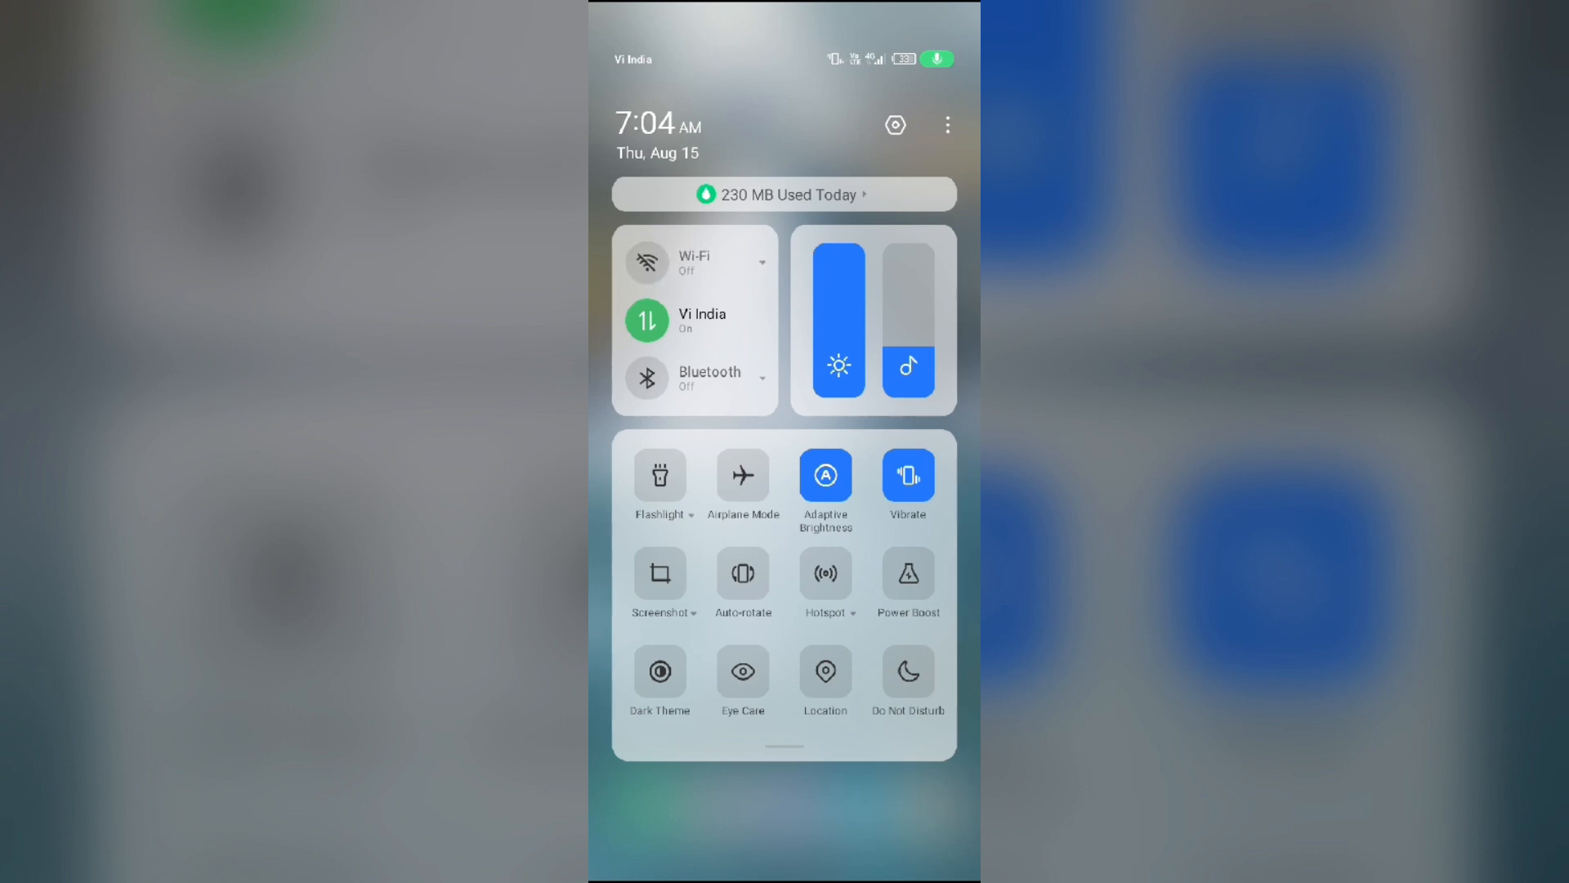
click(647, 262)
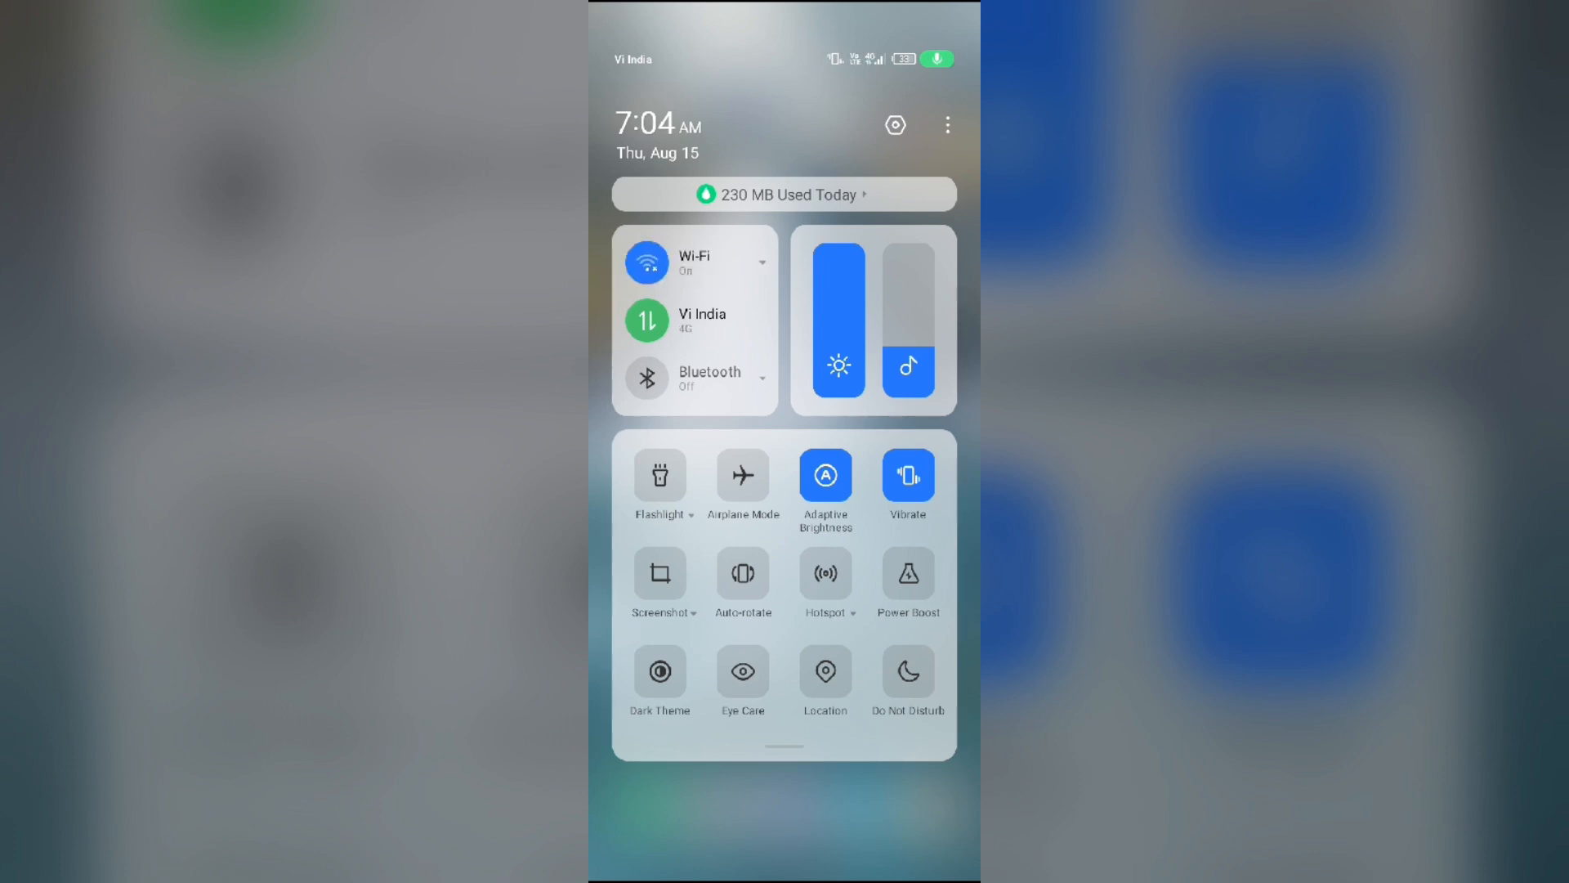
click(742, 476)
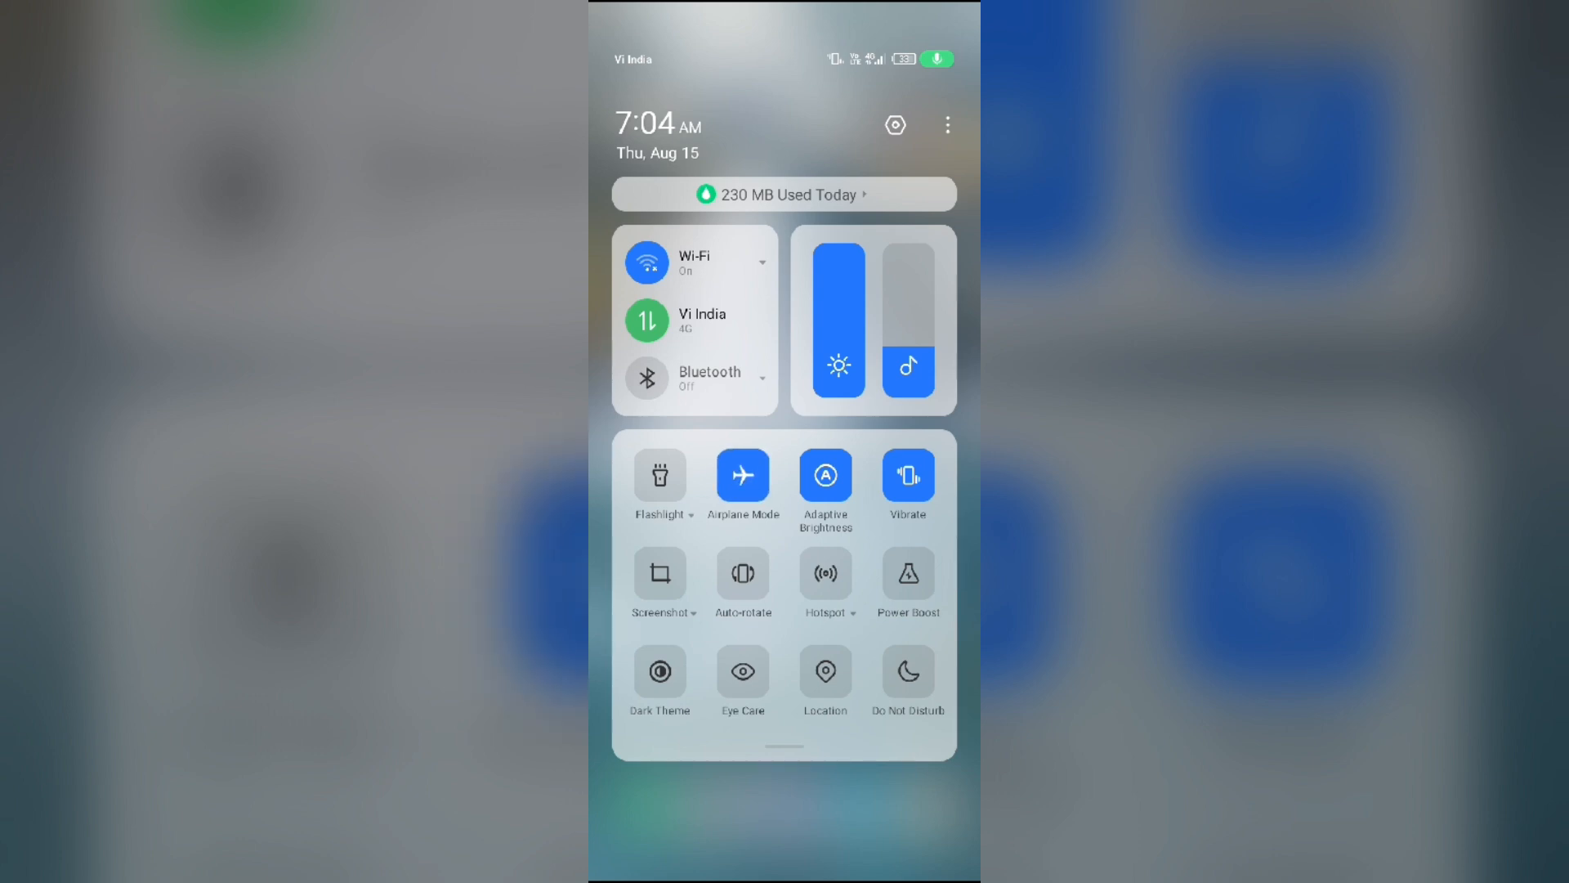
click(742, 476)
key(Escape)
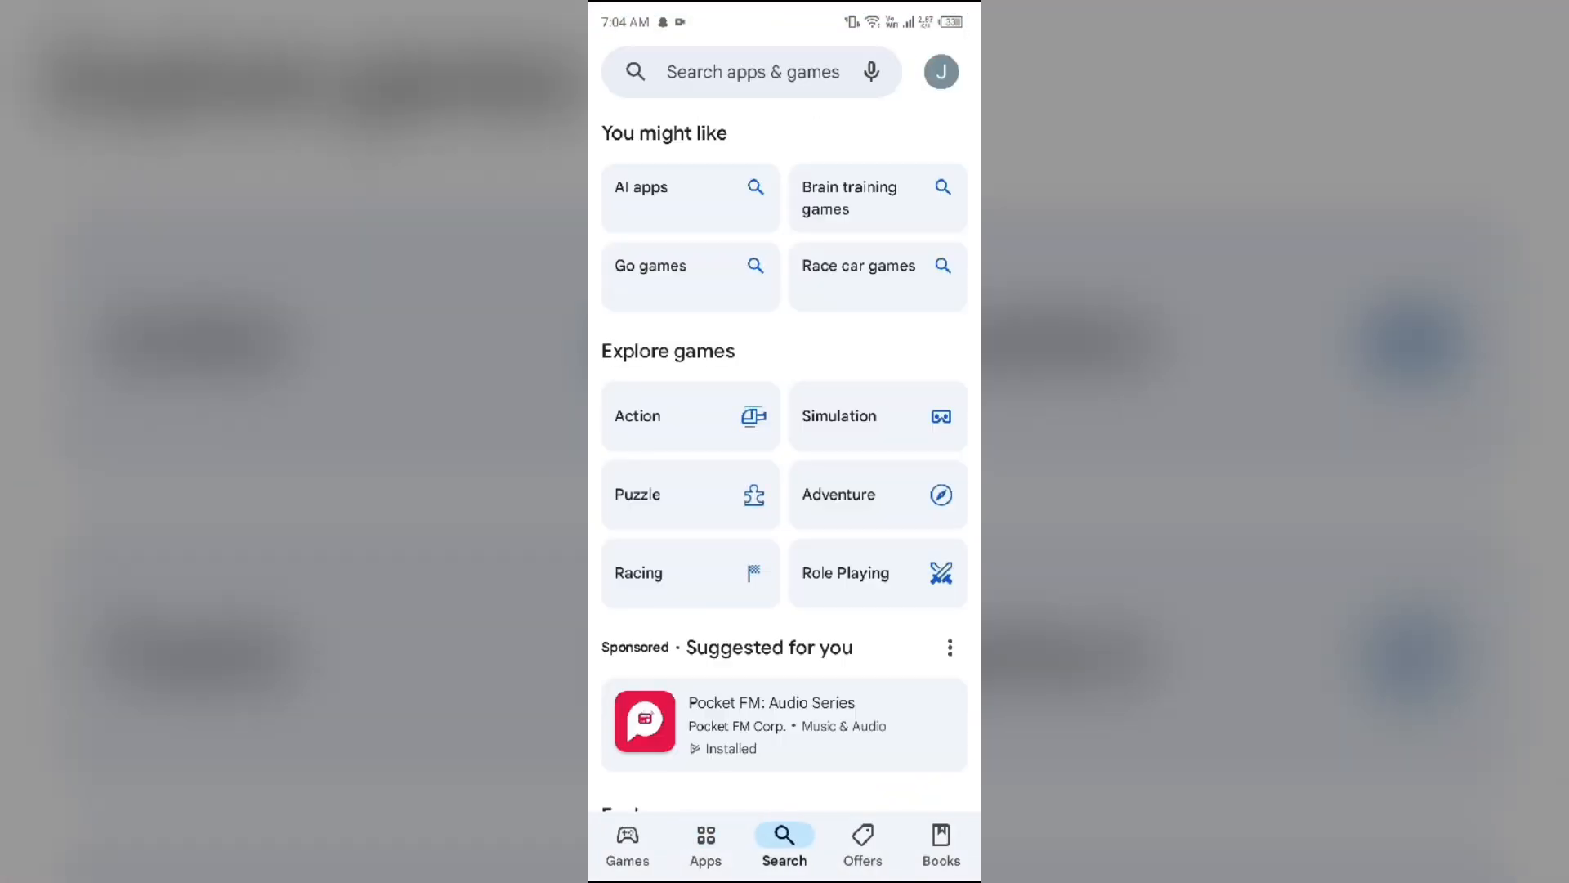
- Search Google Play for "madden nfl 25 mobile", correcting the 22 suggestion to 25
click(754, 71)
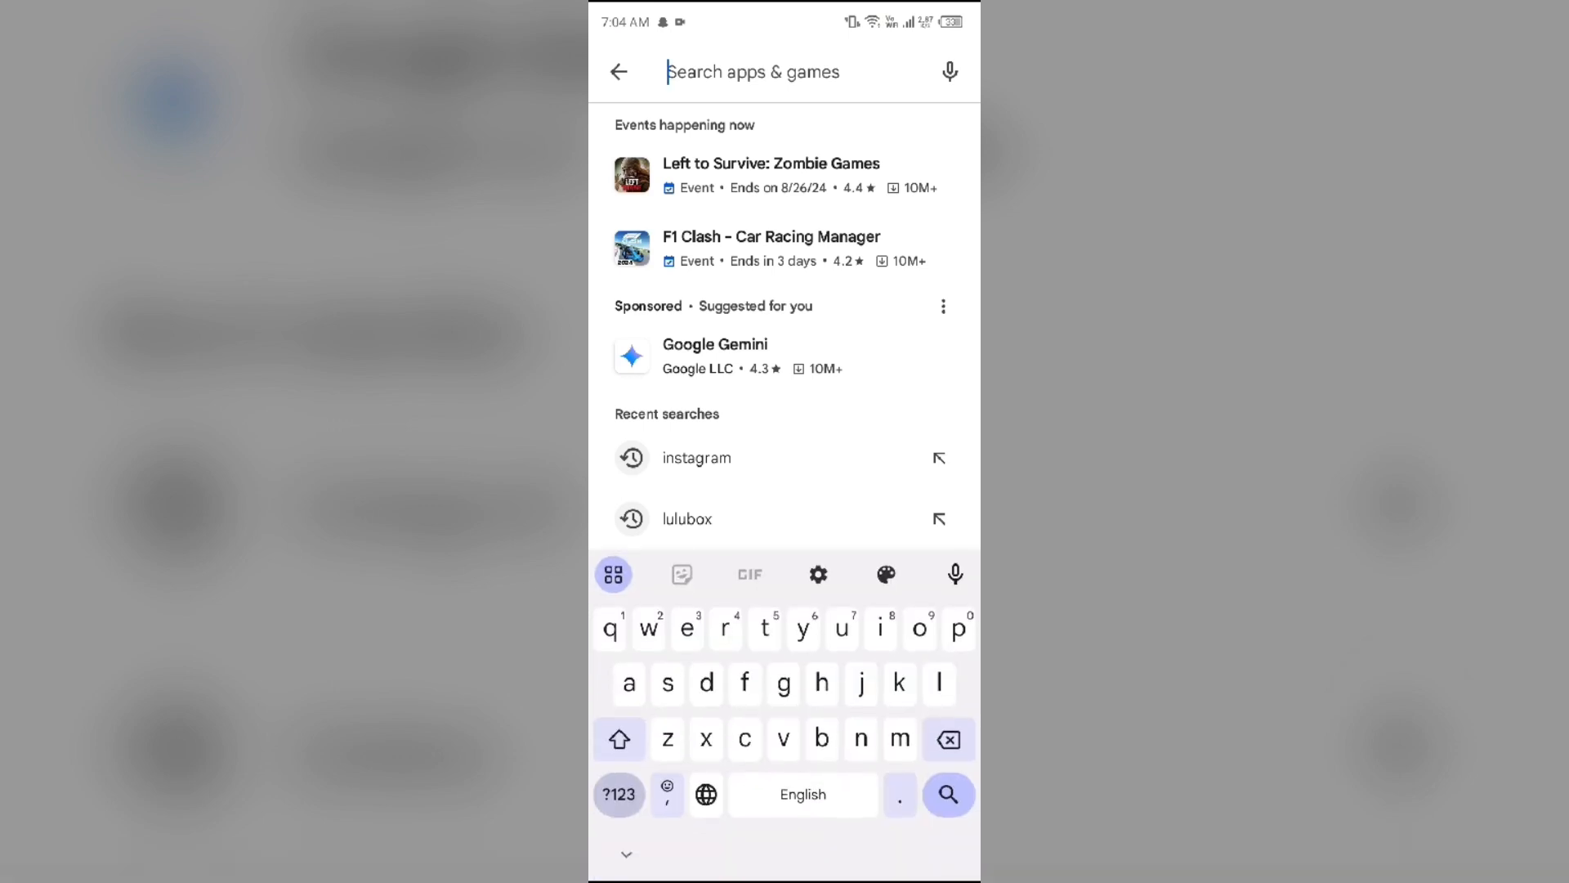
text(ma)
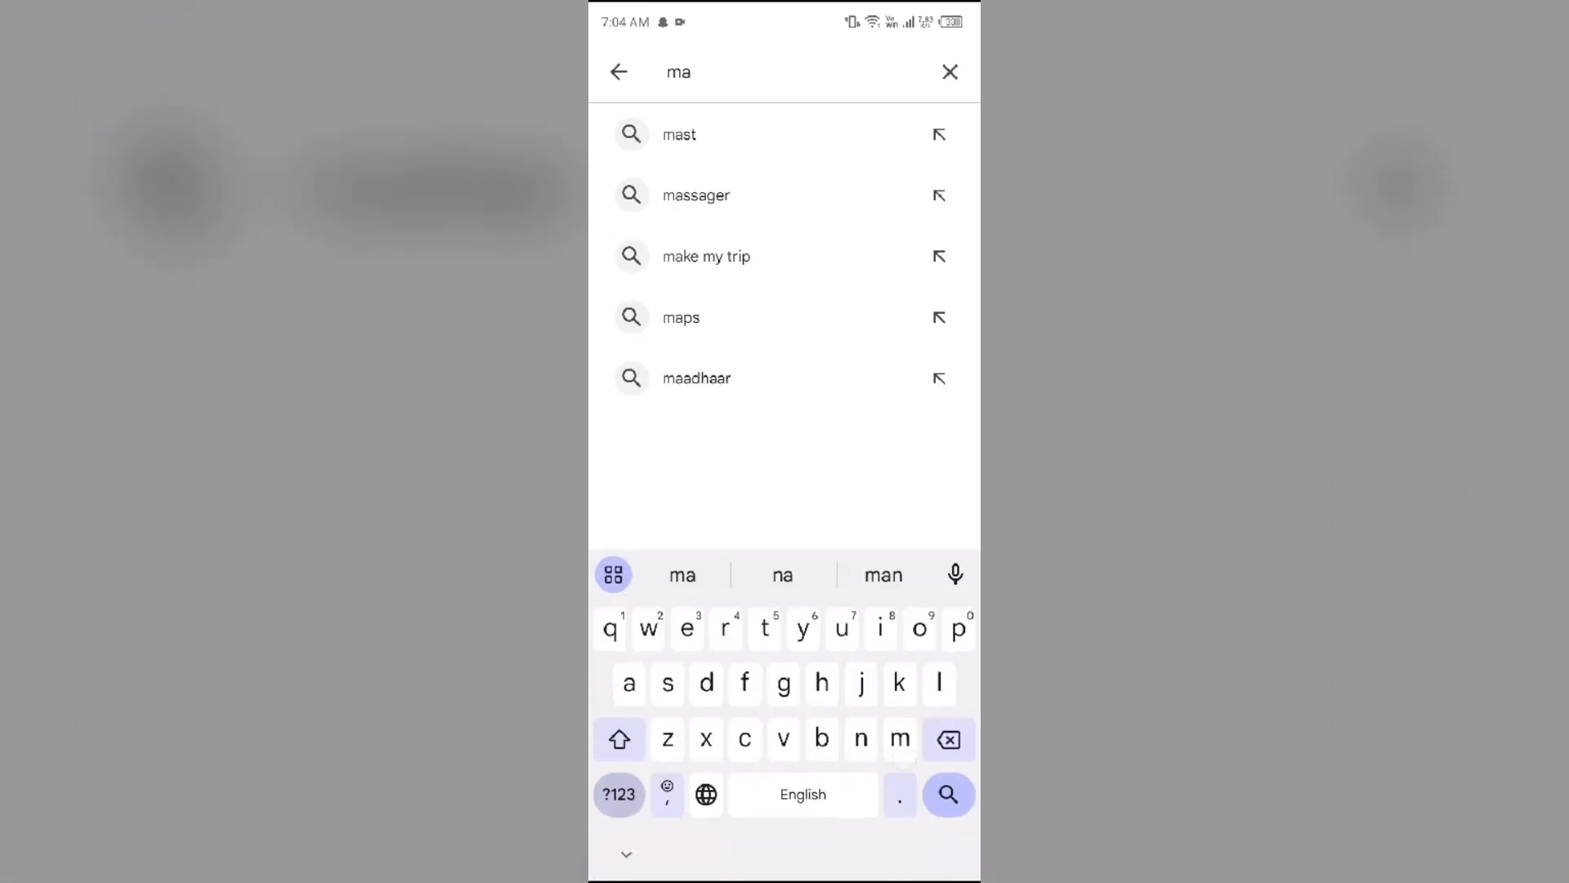
text(de)
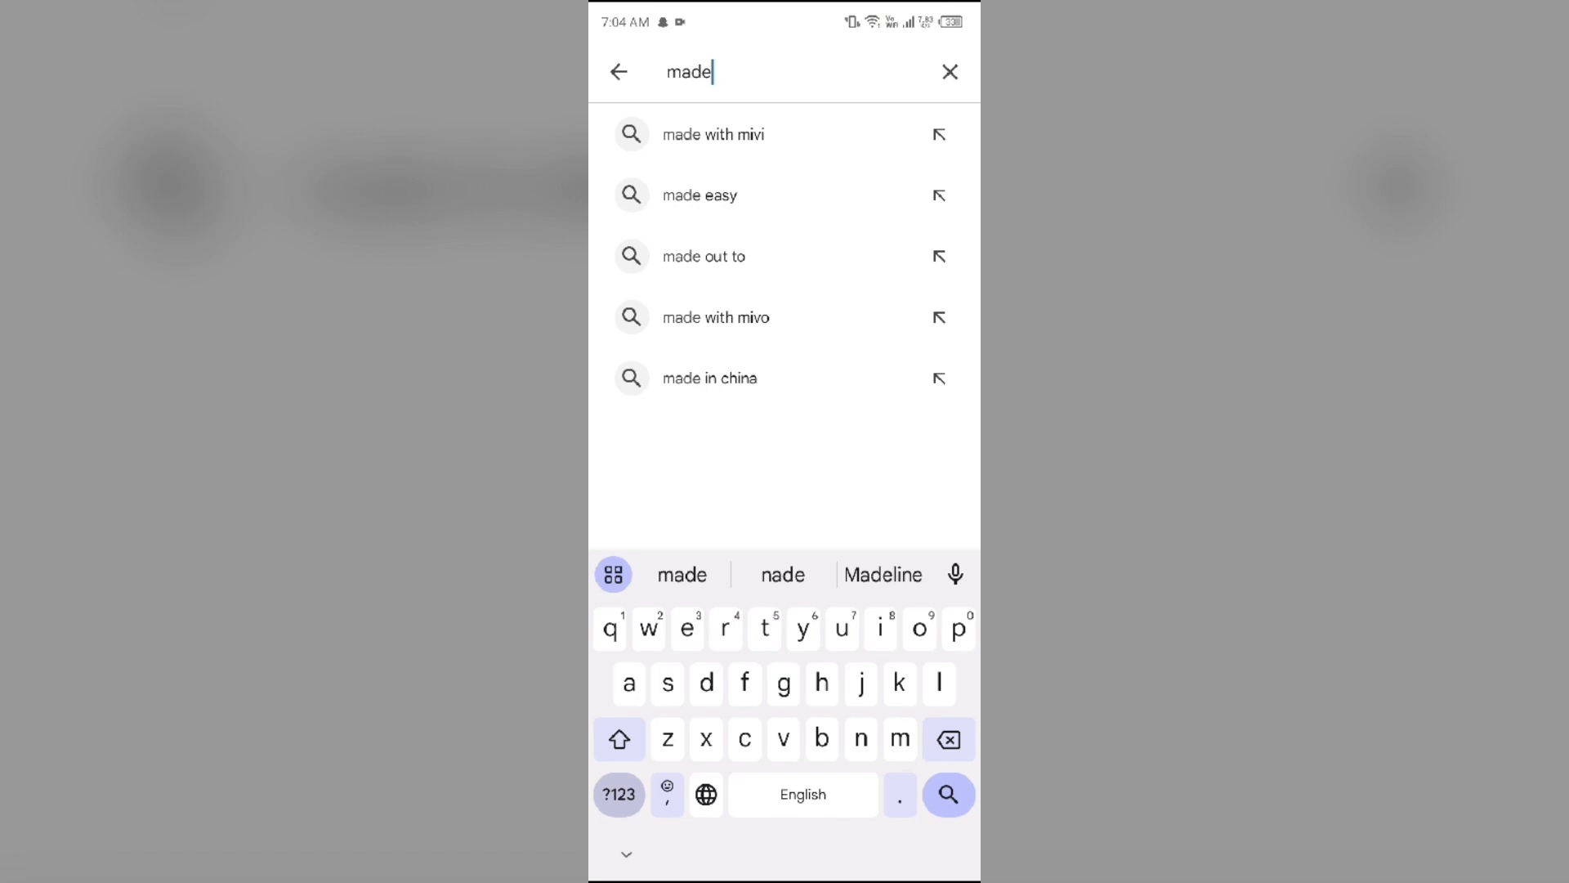
text(d)
key(BackSpace)
key(BackSpace)
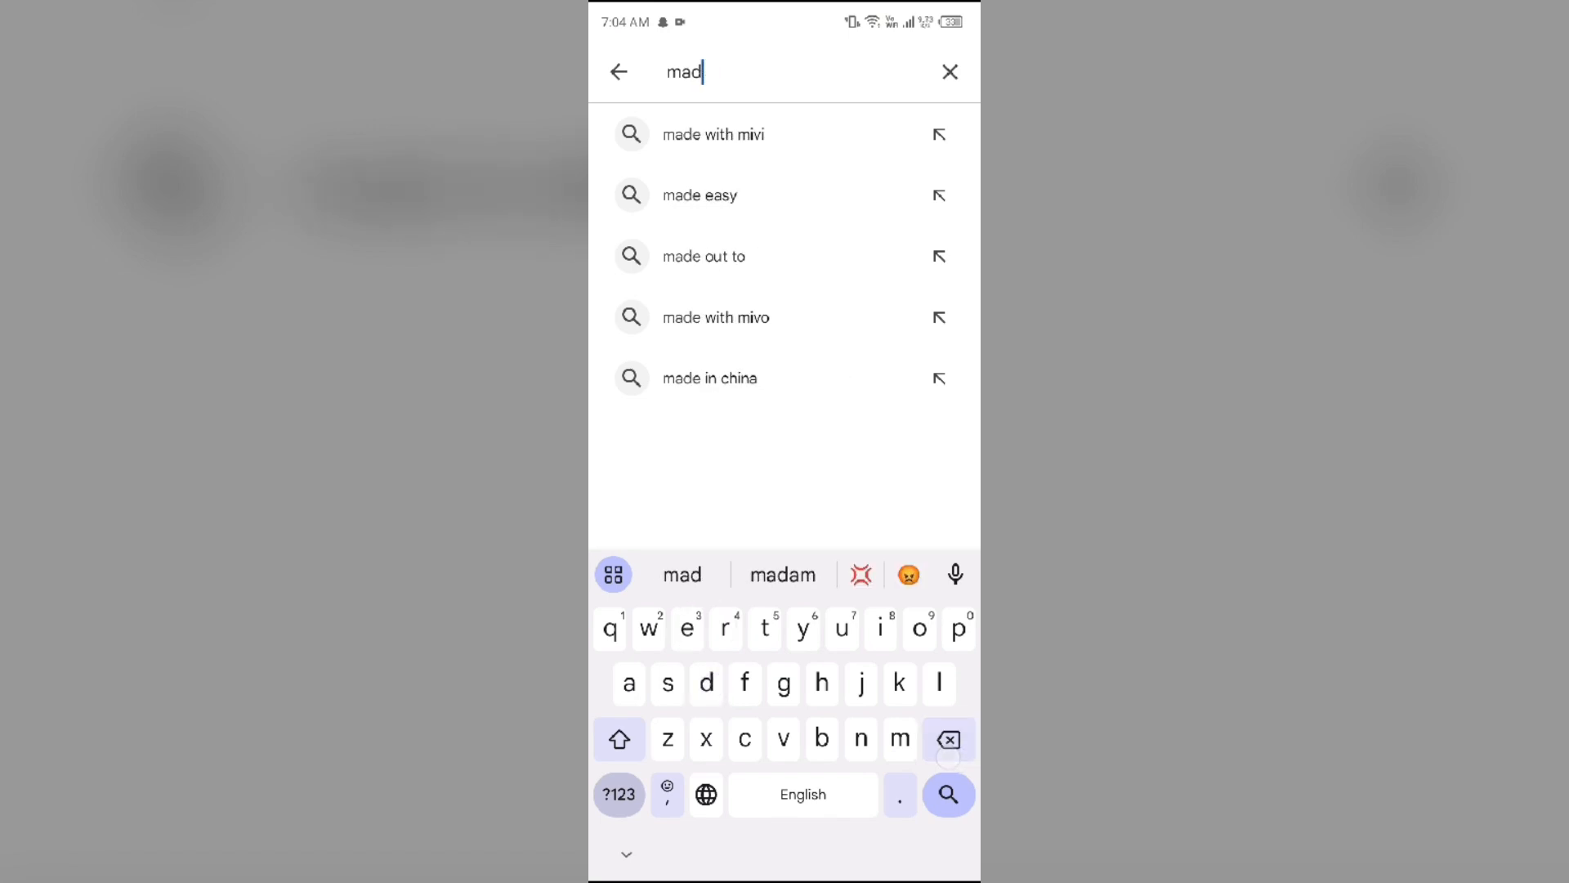
text(d)
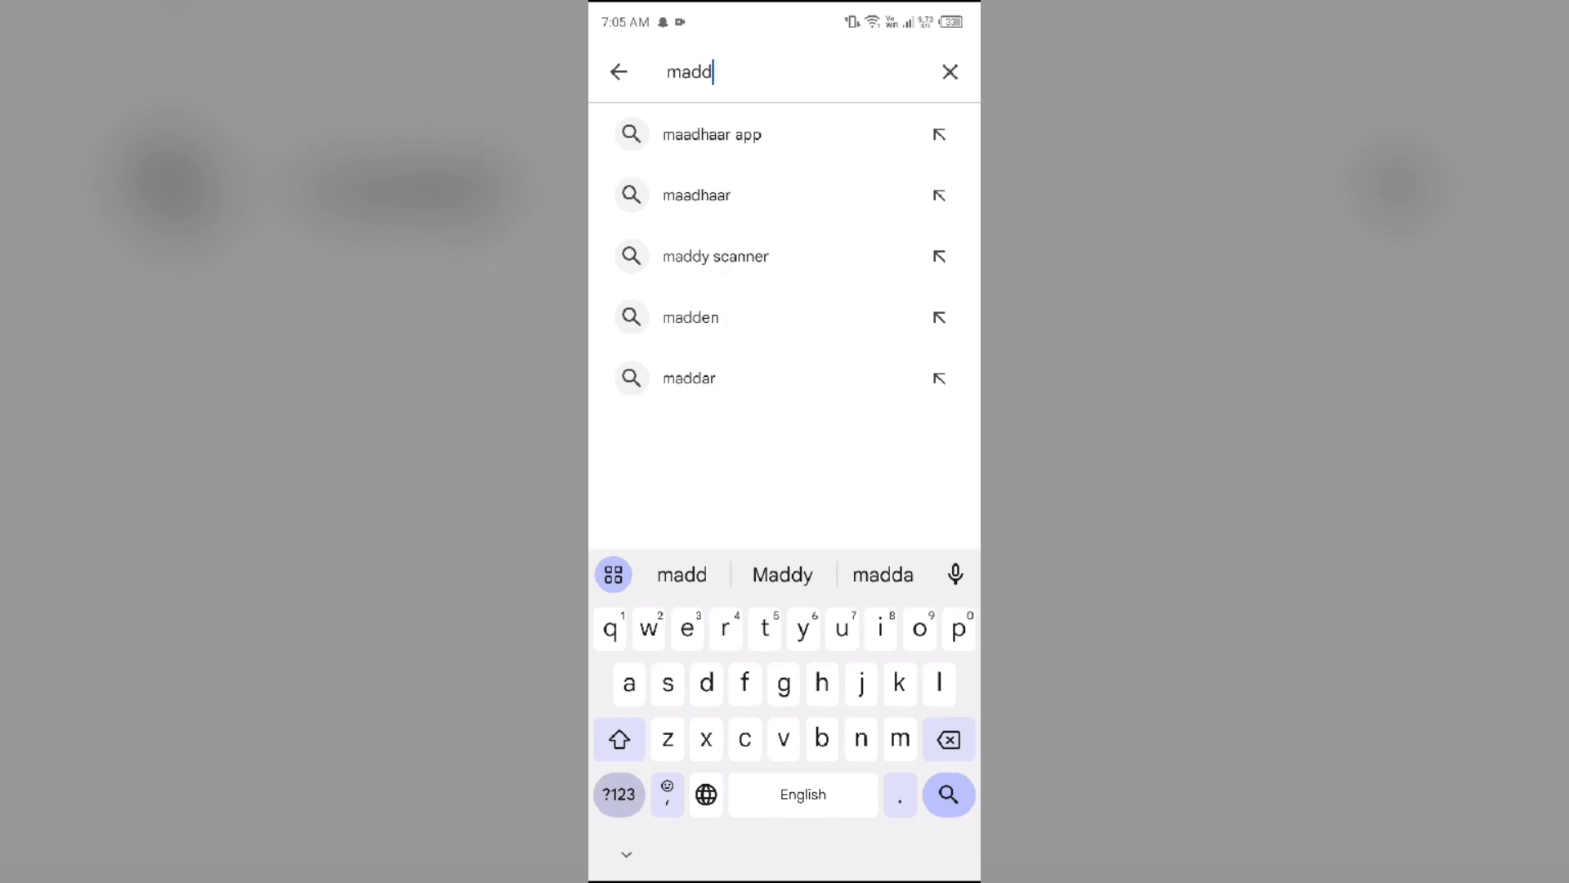
text(en)
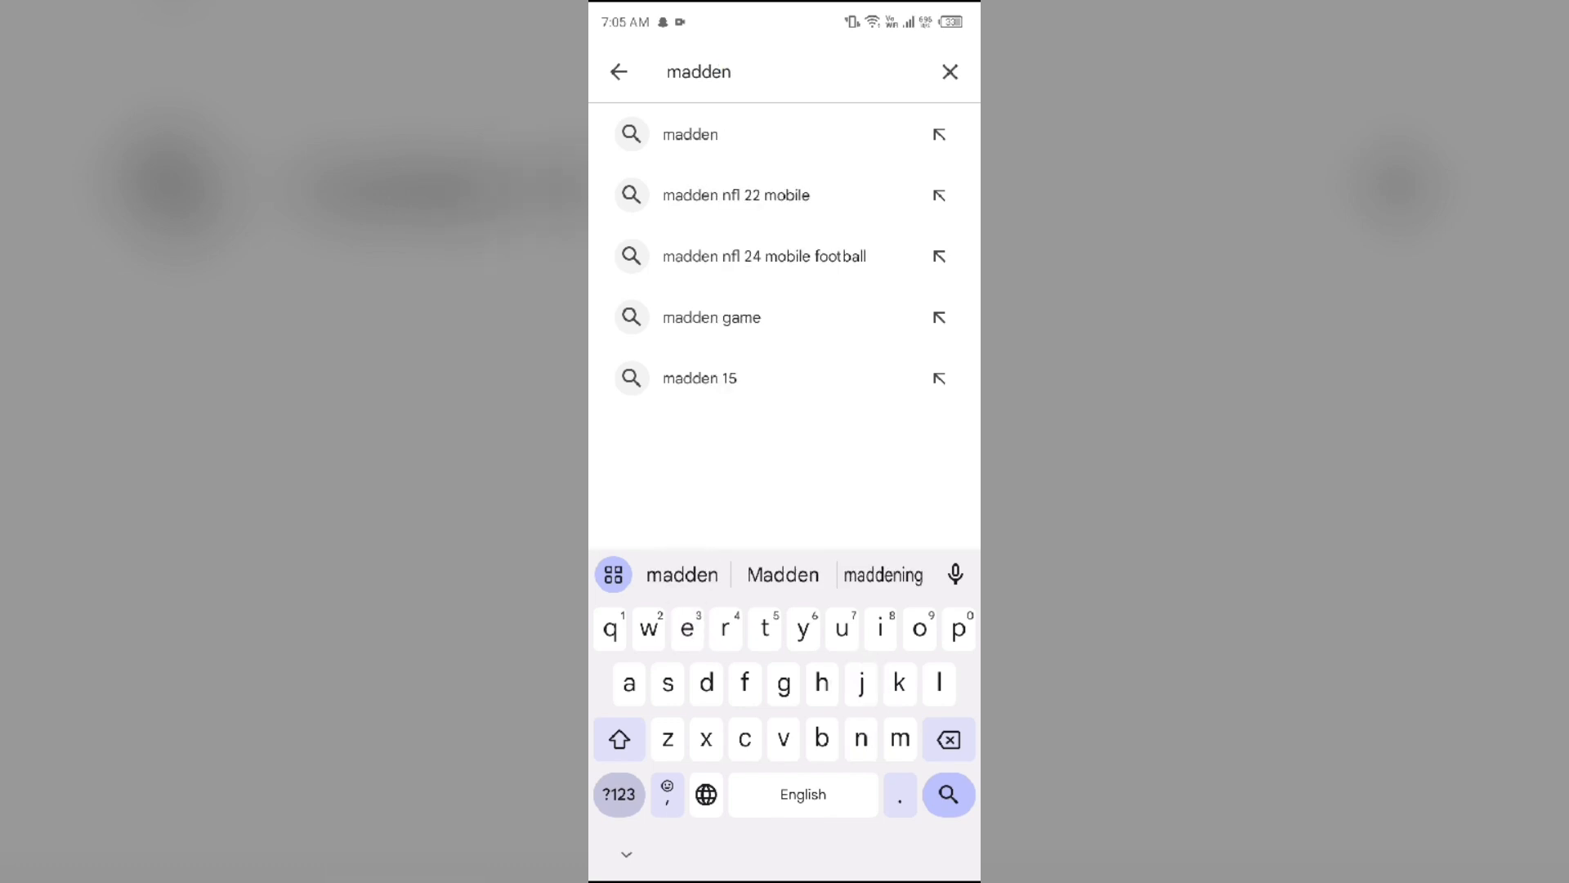
click(939, 195)
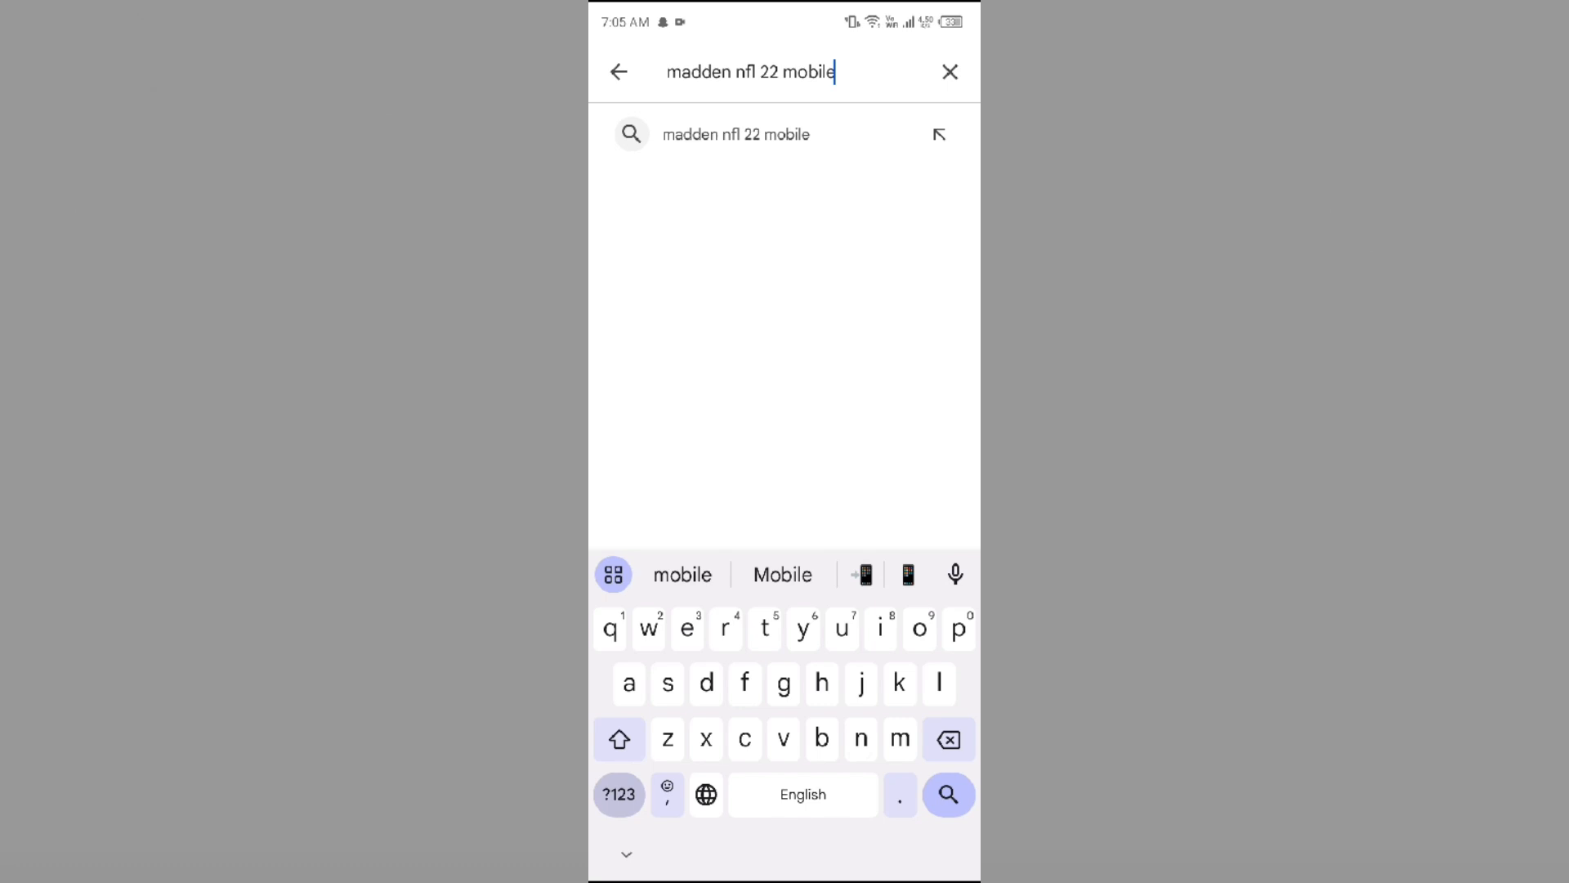
click(778, 72)
click(947, 739)
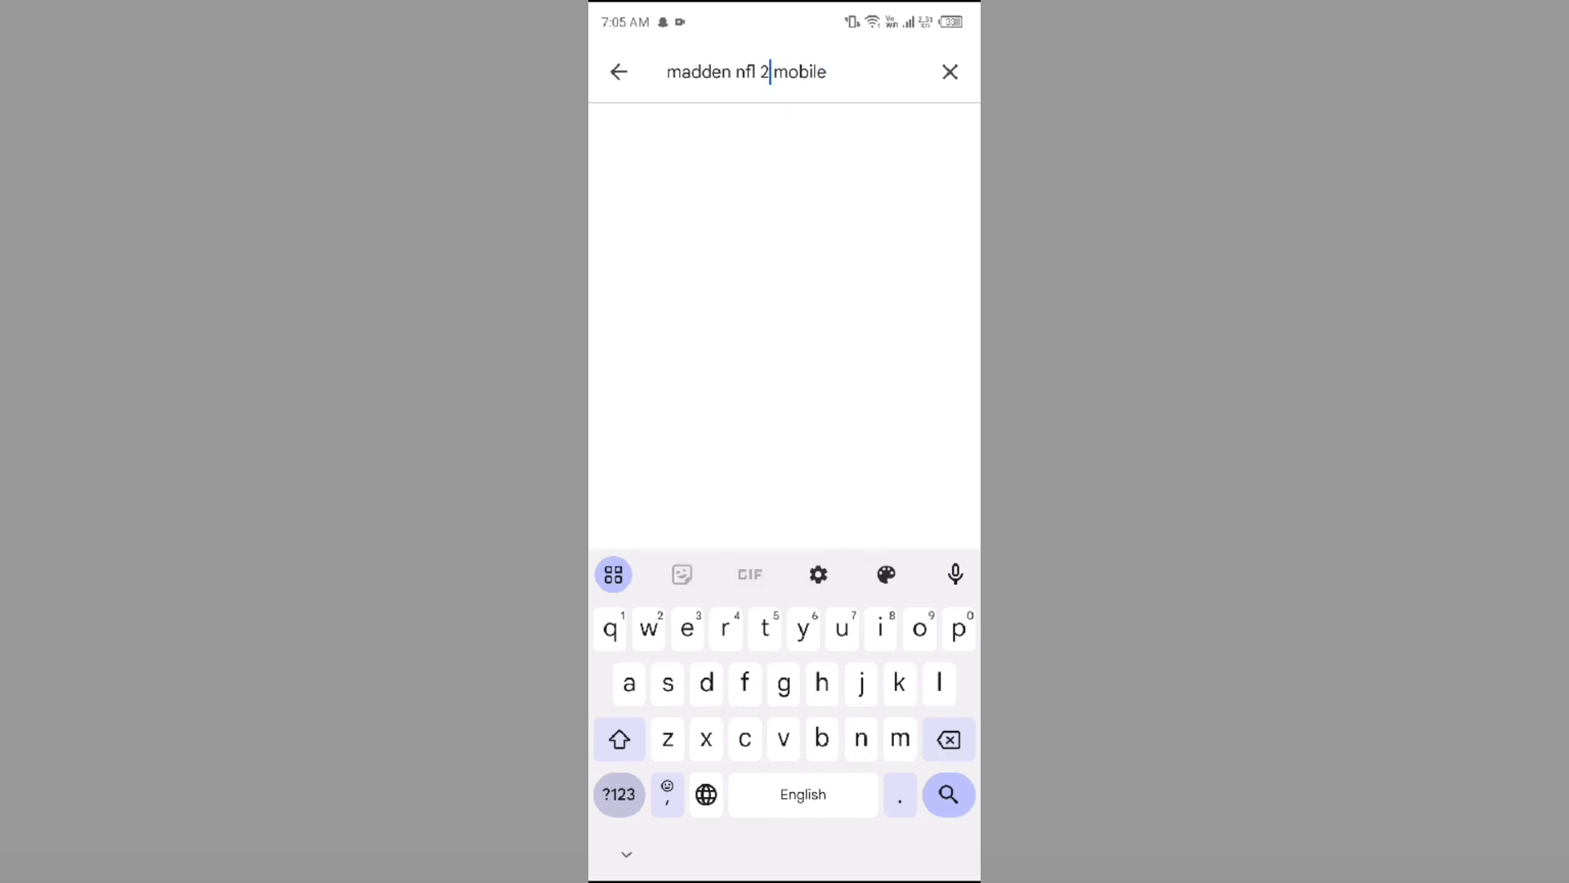
text(5)
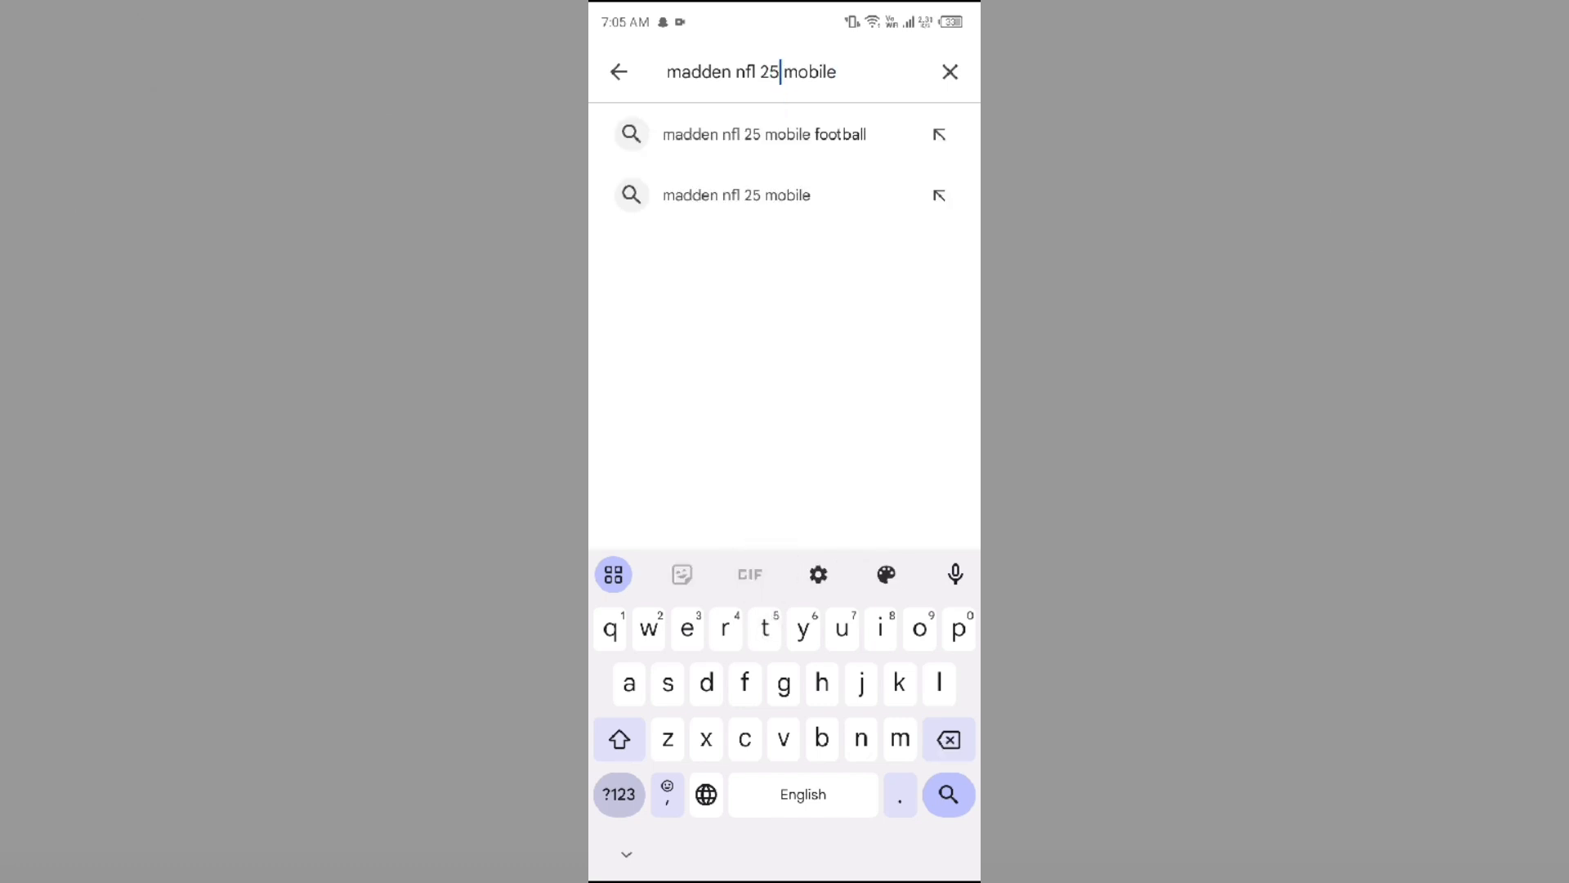
click(947, 794)
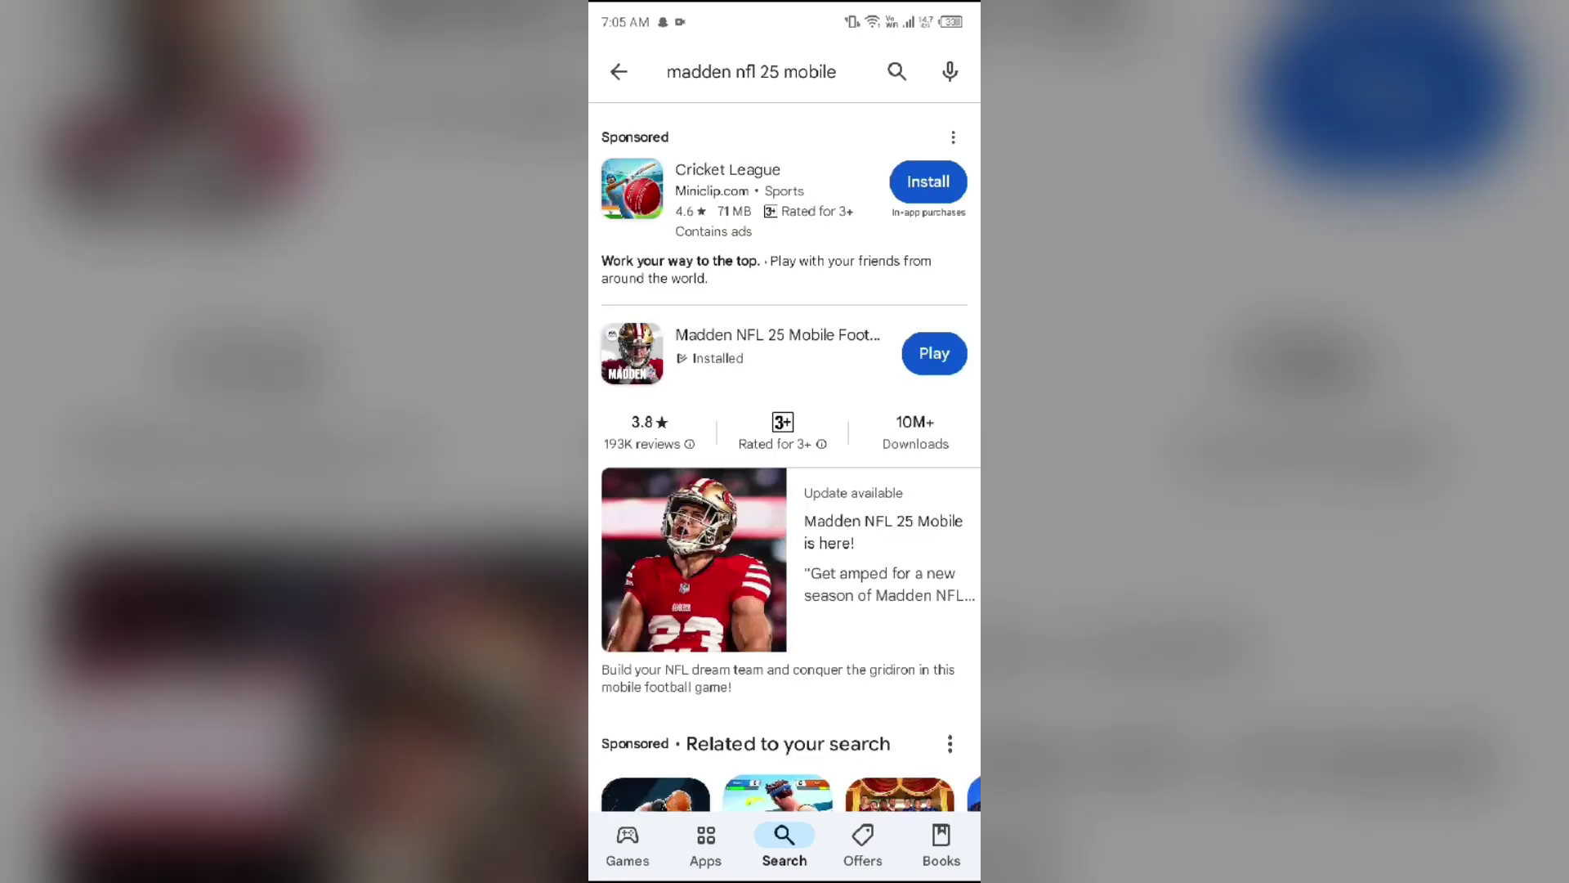
- Go to the Madden NFL 25 Mobile Football page and begin uninstalling the game
click(748, 354)
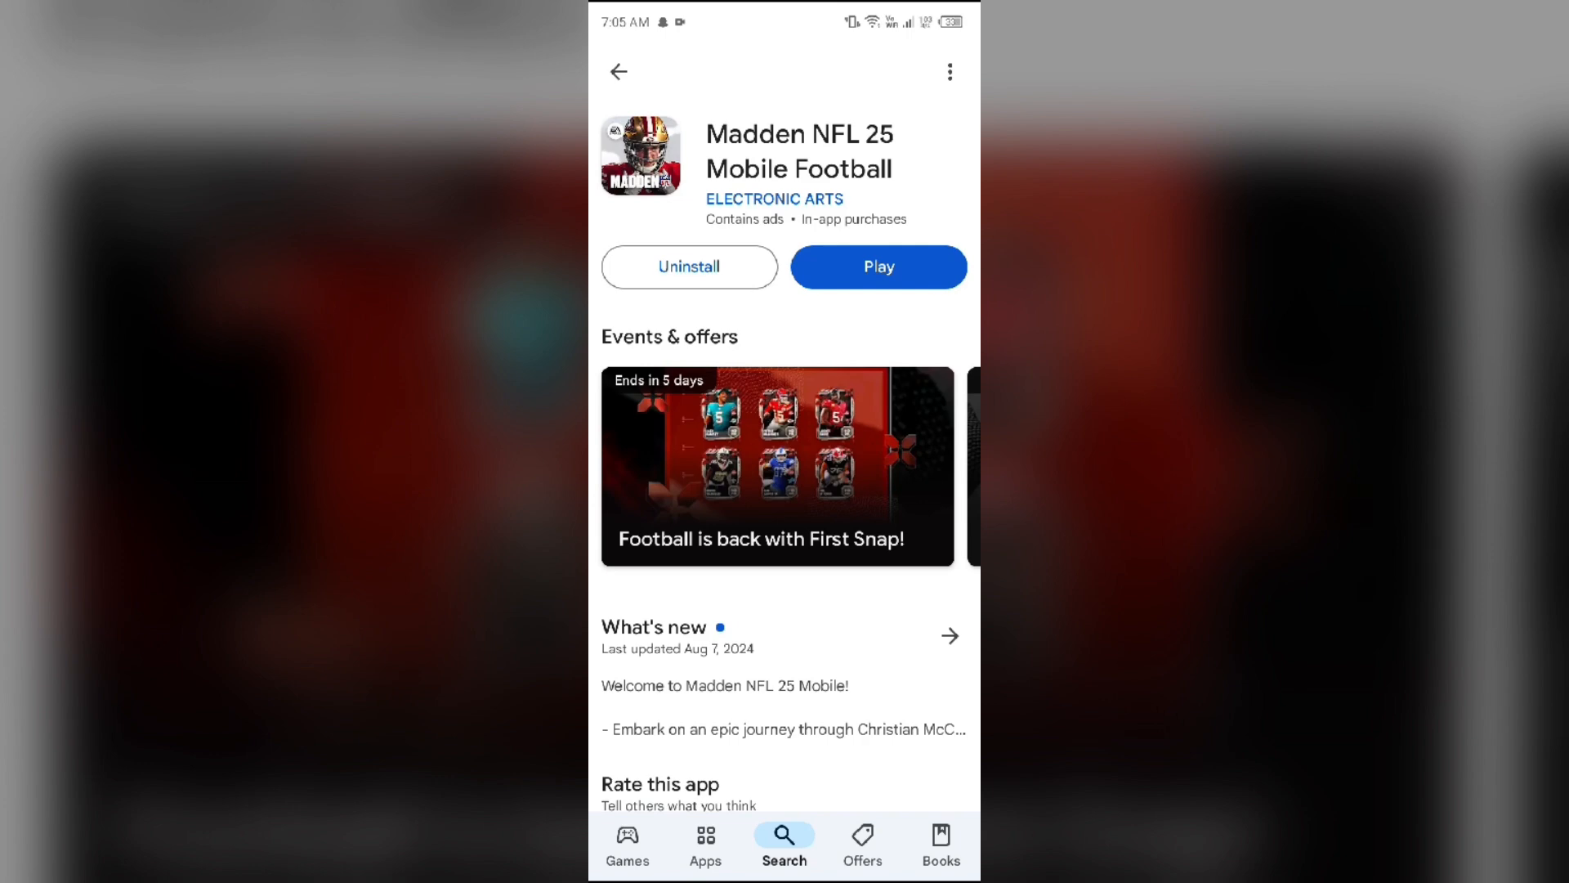
key(Home)
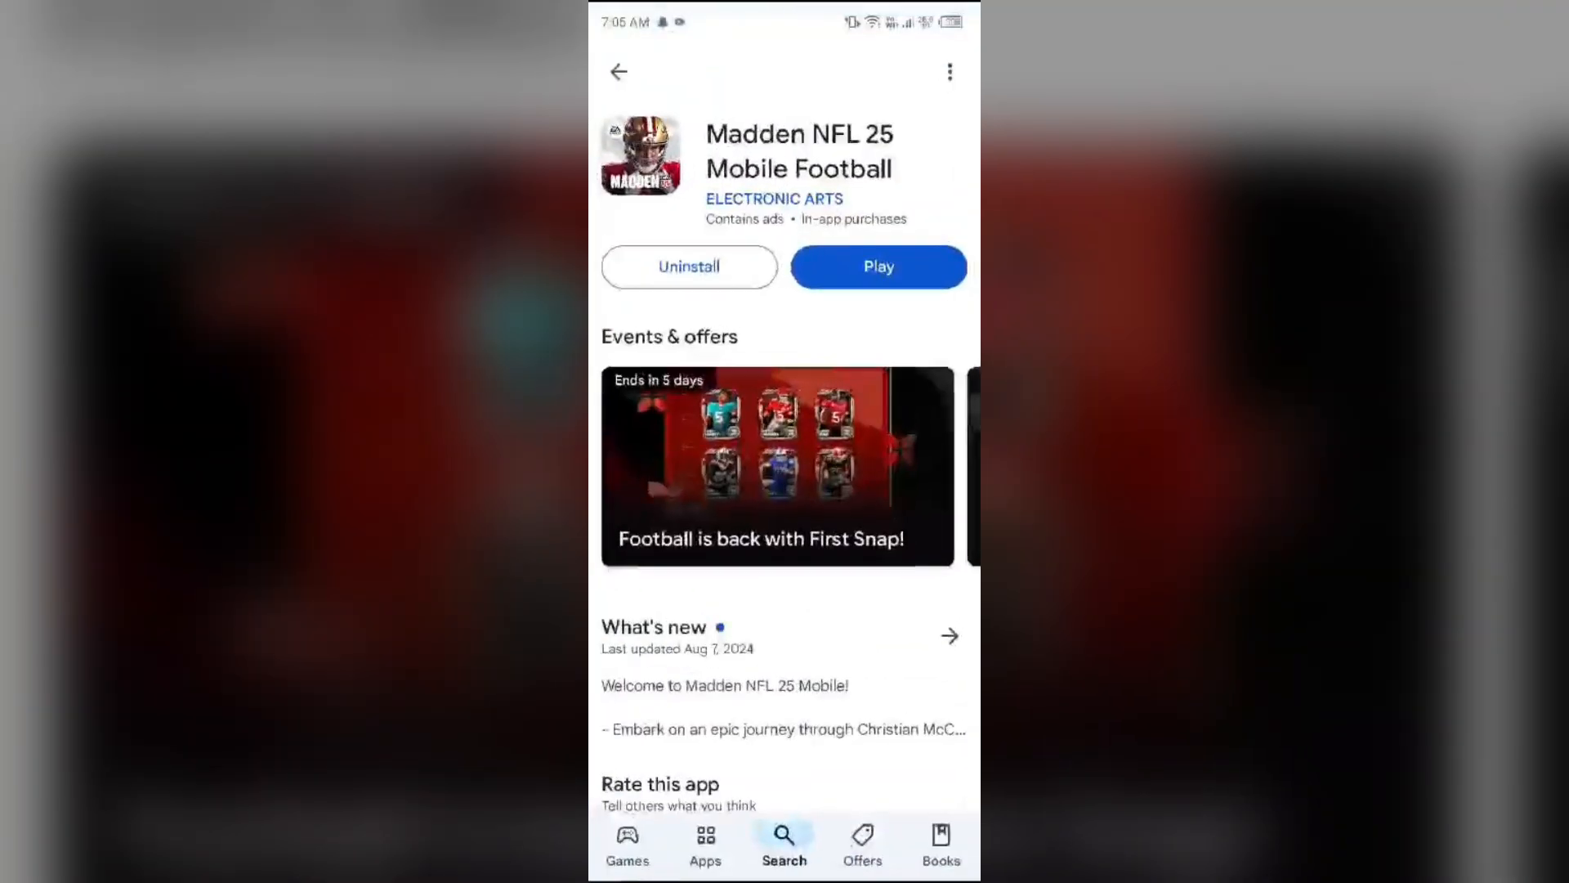
click(690, 267)
- Confirm the uninstall, then start reinstalling Madden NFL 25 Mobile Football (98.39 MB)
click(897, 499)
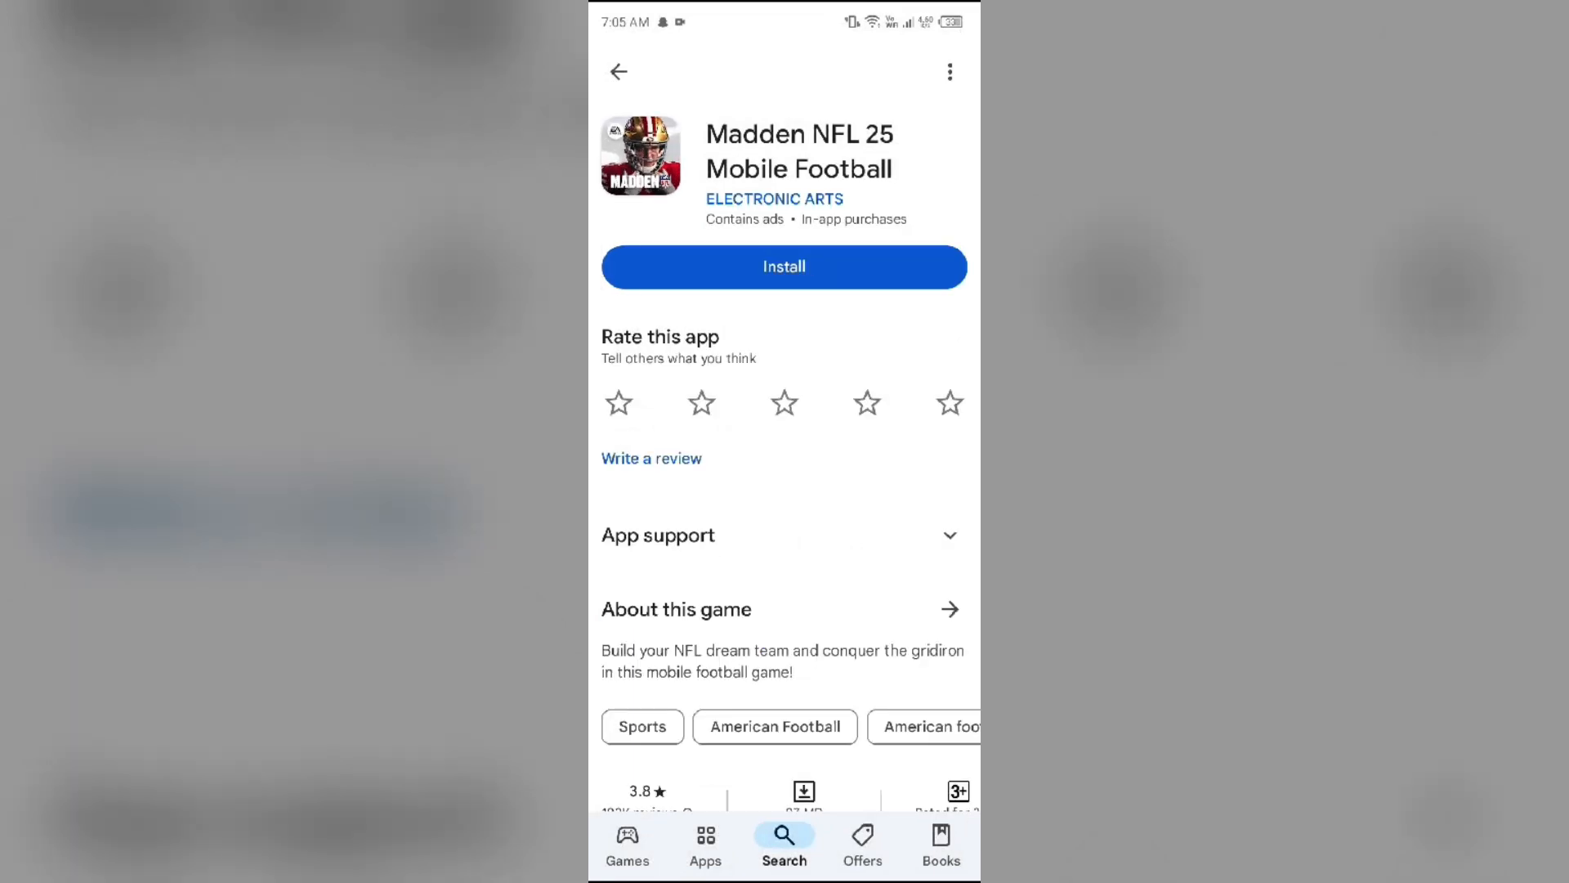
click(784, 267)
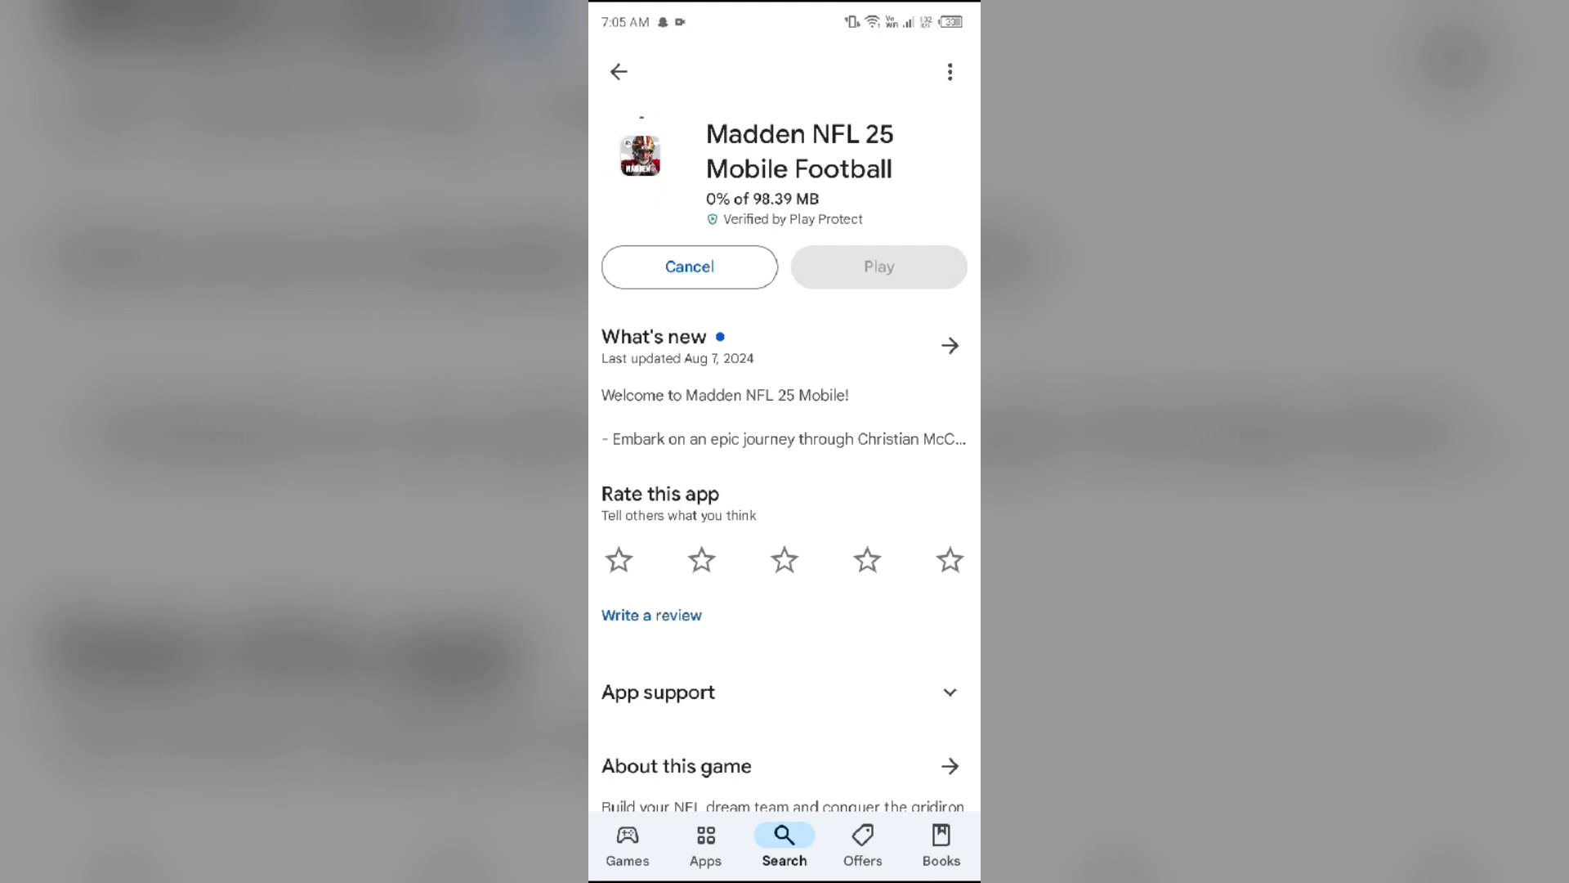